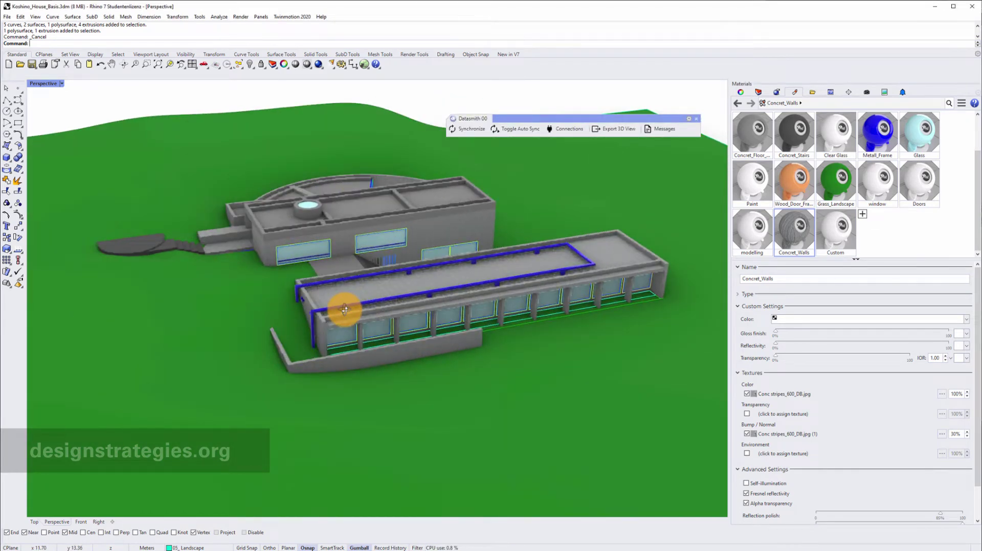
Widen the floating Datasmith toolbar and dock it with the other toolbars above the viewport
{"action": "right_click_drag", "start_coordinate": [344, 309], "coordinate": [379, 291]}
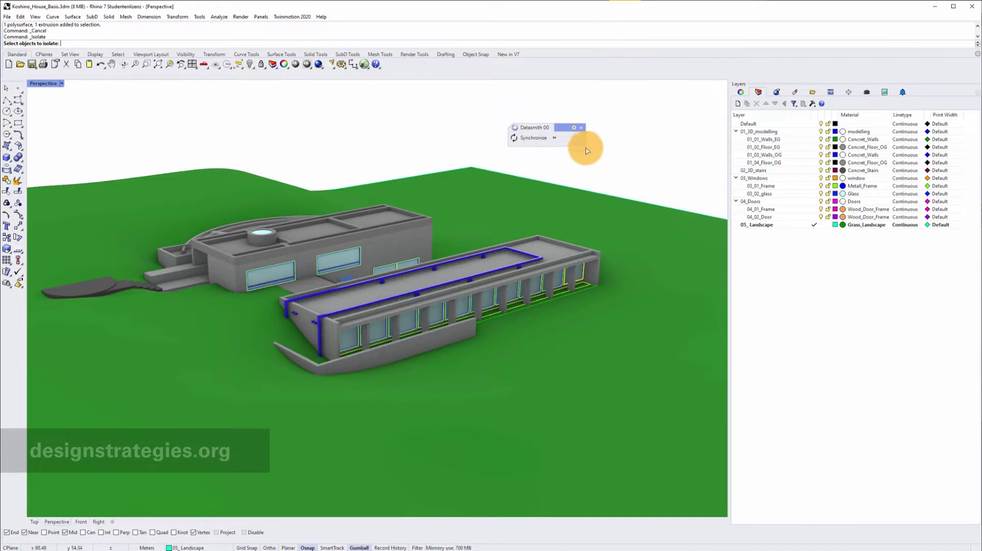
{"action": "left_click_drag", "start_coordinate": [583, 144], "coordinate": [660, 177]}
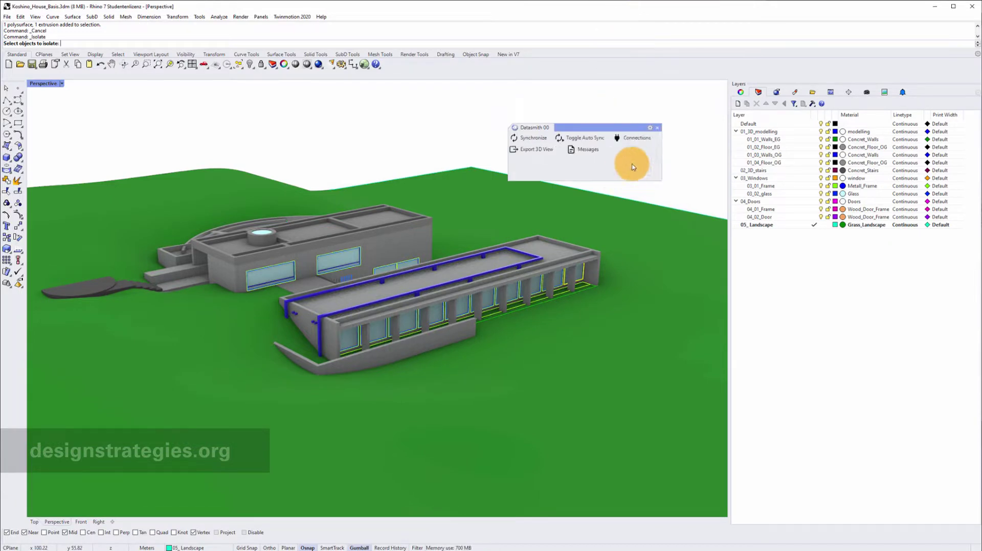
{"action": "left_click_drag", "start_coordinate": [583, 127], "coordinate": [517, 58]}
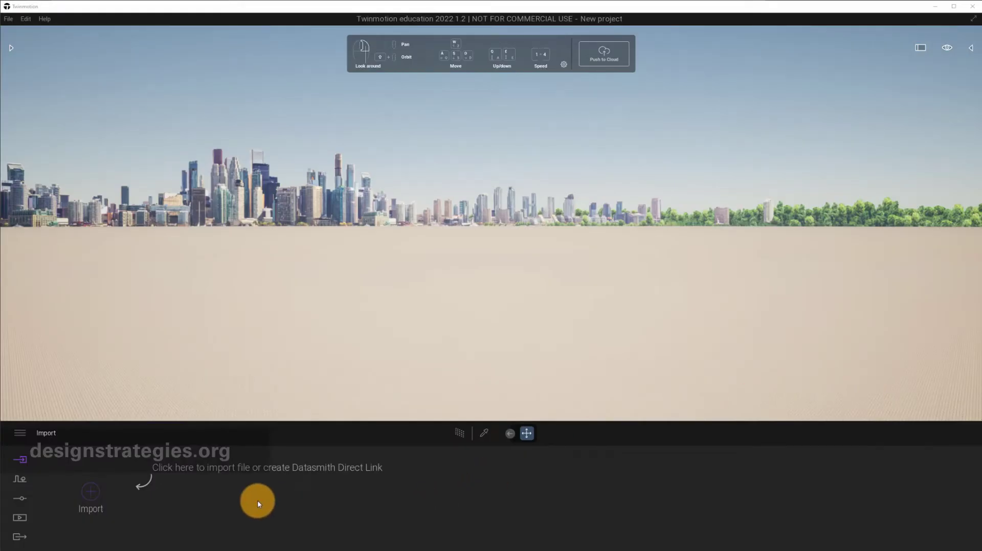
Start a Direct Link import in Twinmotion with the Koshino House Rhino file as the source
{"action": "left_click", "coordinate": [90, 493]}
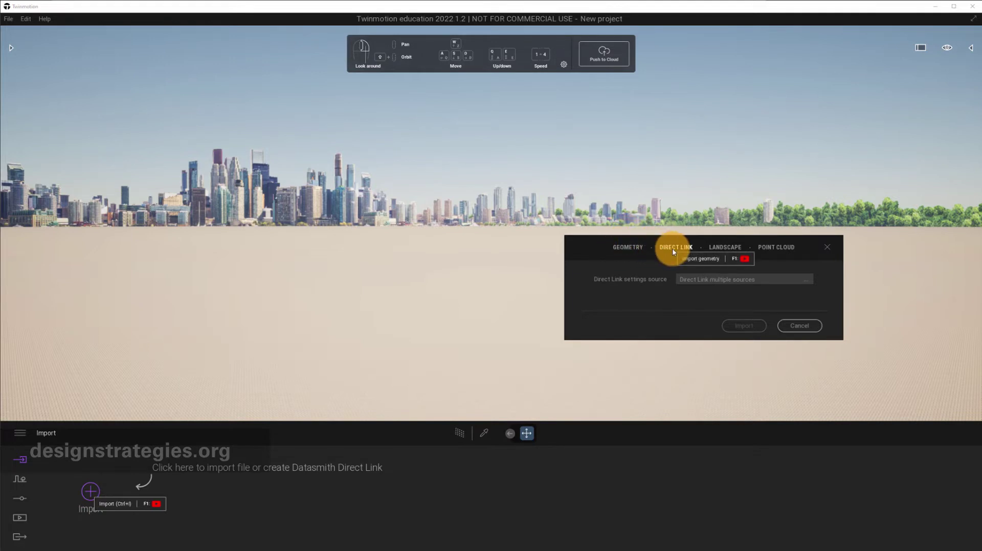
{"action": "left_click", "coordinate": [701, 281]}
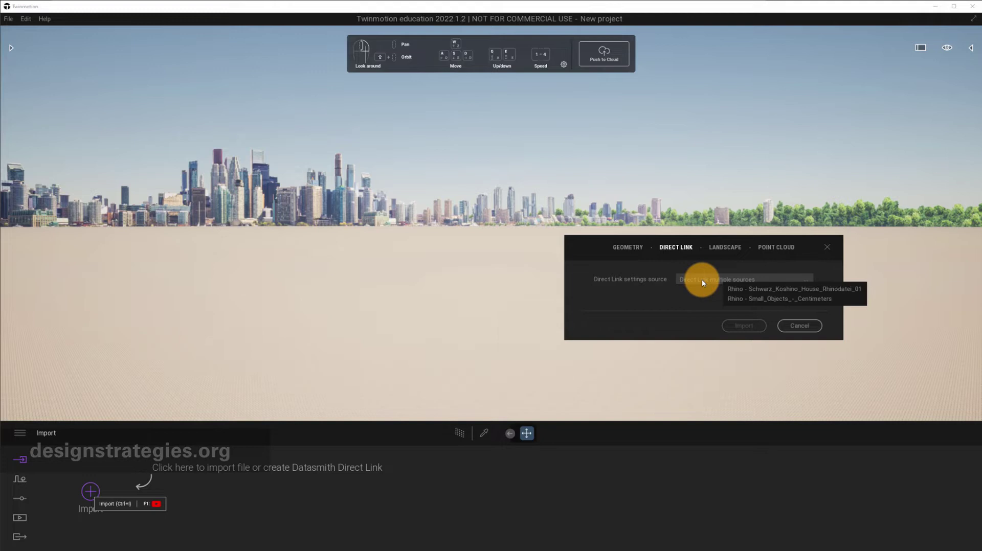
{"action": "left_click", "coordinate": [747, 288]}
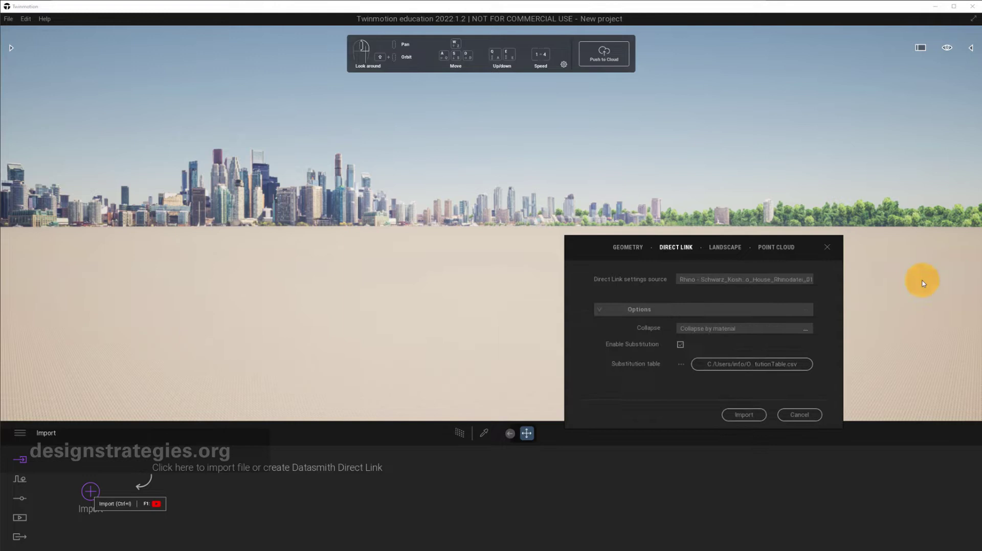
Review the collapse options and import the linked Rhino source with Collapse by material and substitution enabled
{"action": "left_click", "coordinate": [599, 309]}
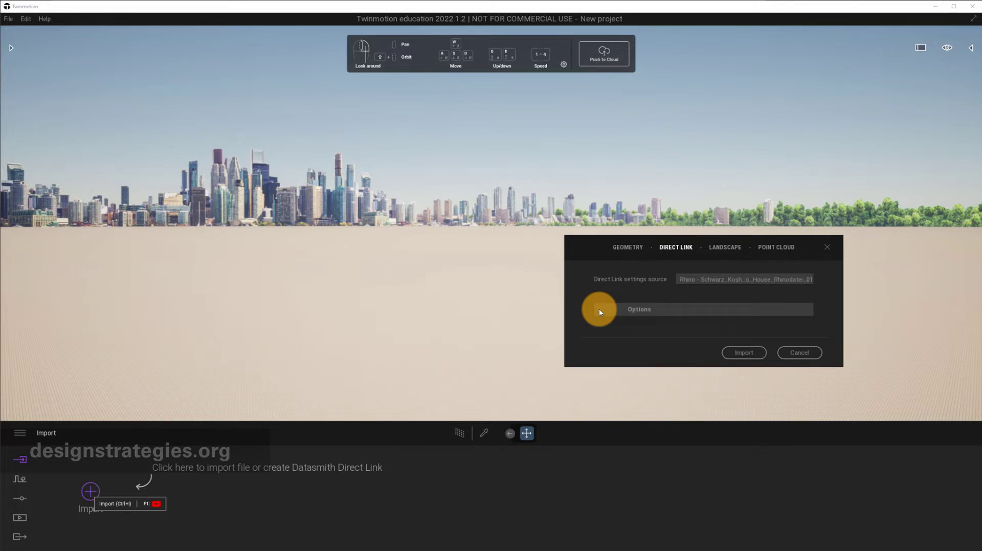
{"action": "left_click", "coordinate": [599, 311]}
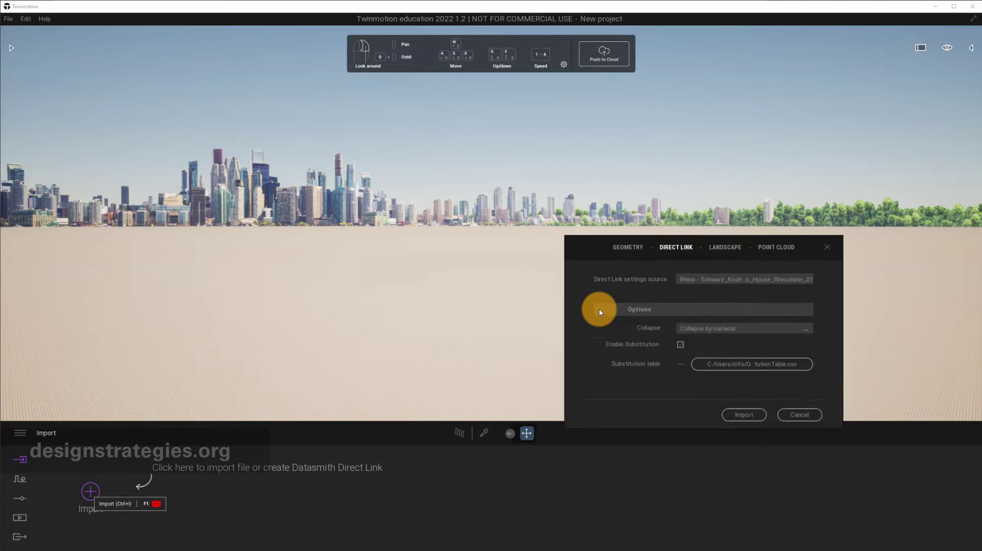
{"action": "left_click", "coordinate": [727, 331]}
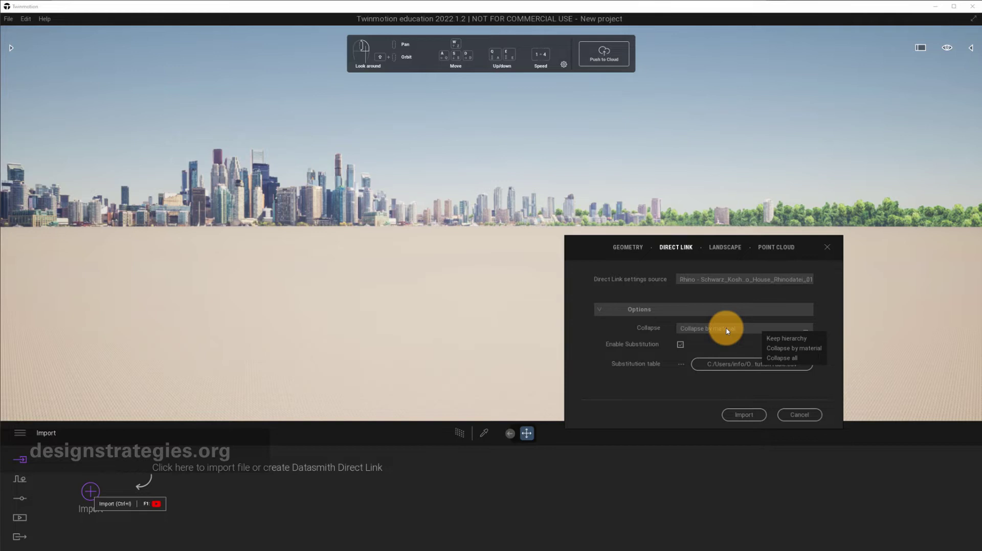
{"action": "left_click", "coordinate": [835, 316]}
{"action": "left_click", "coordinate": [786, 333]}
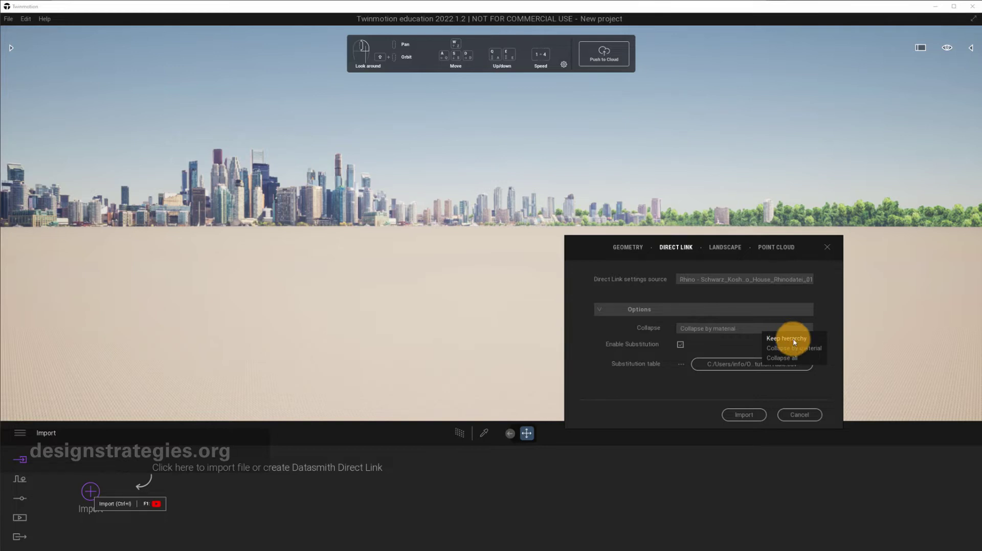
{"action": "left_click", "coordinate": [833, 323]}
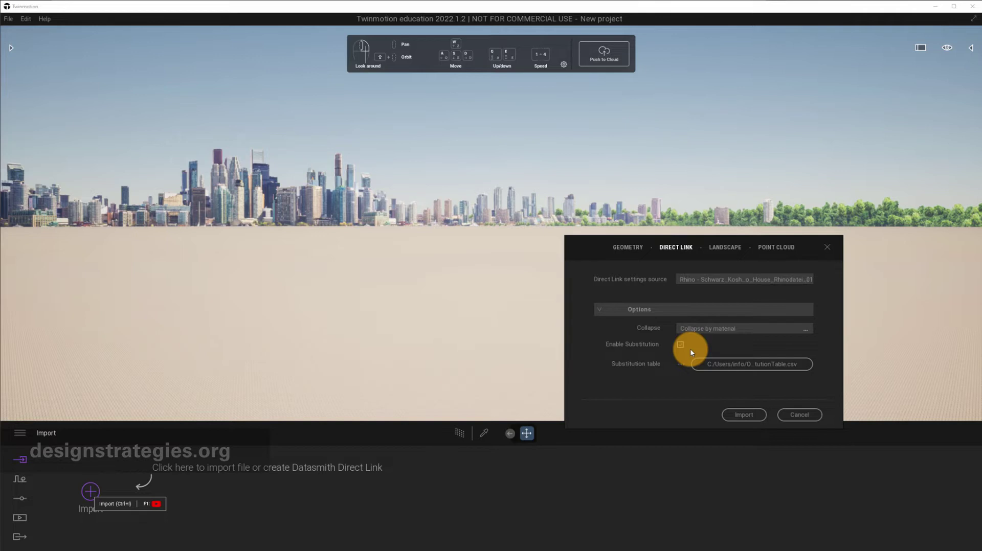
{"action": "left_click", "coordinate": [736, 414]}
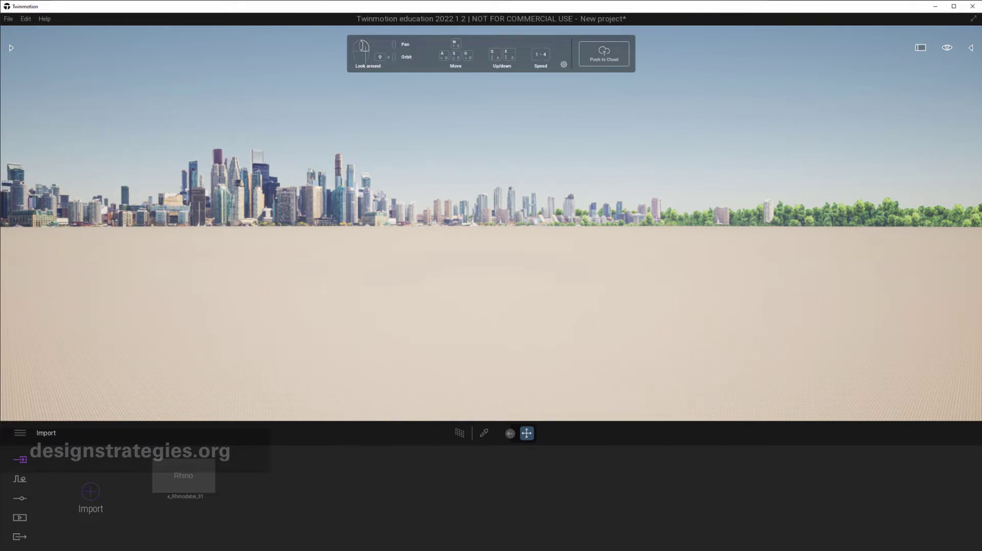
Switch to the Koshino House model in Rhino and check the Datasmith Direct Link connection status
{"action": "left_click", "coordinate": [202, 481]}
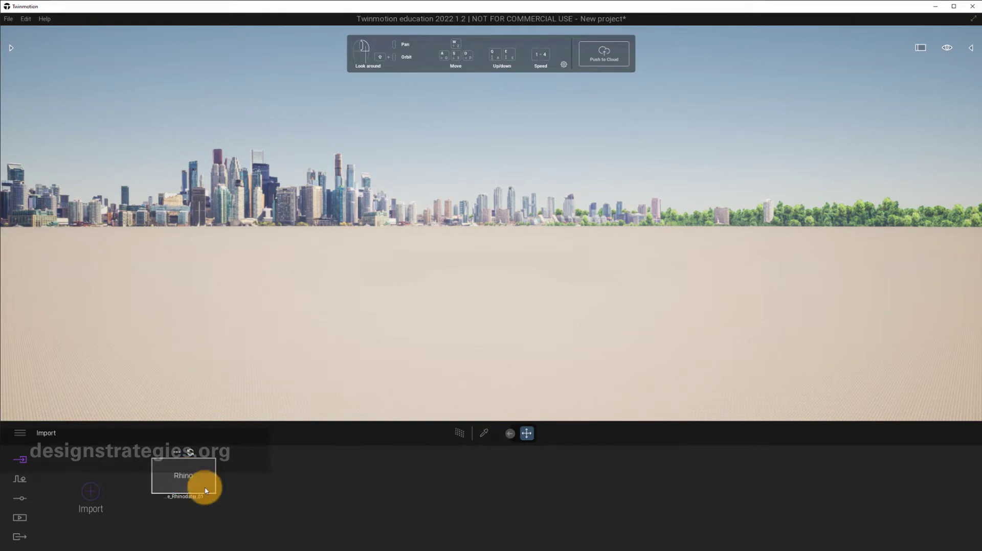
{"action": "mouse_move", "coordinate": [696, 550]}
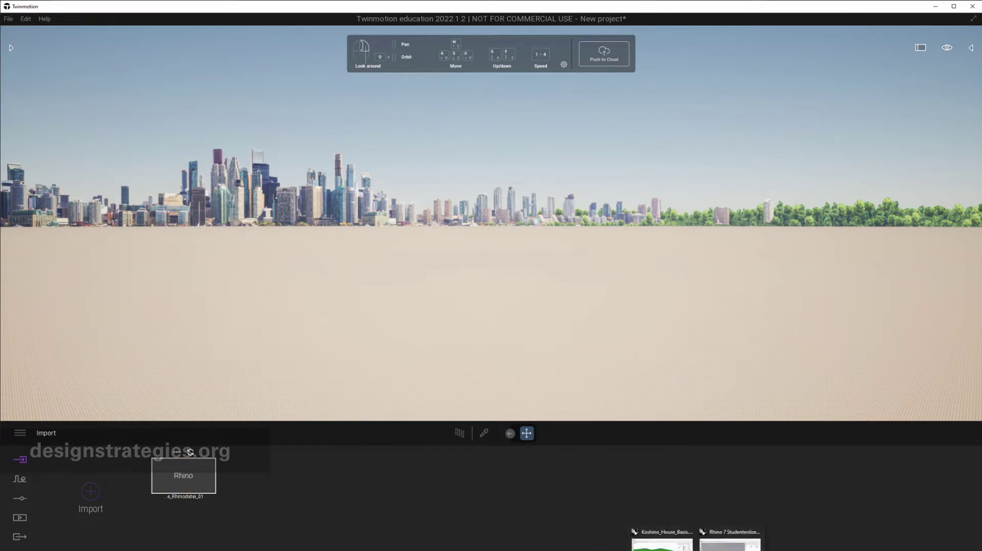
{"action": "left_click", "coordinate": [662, 541]}
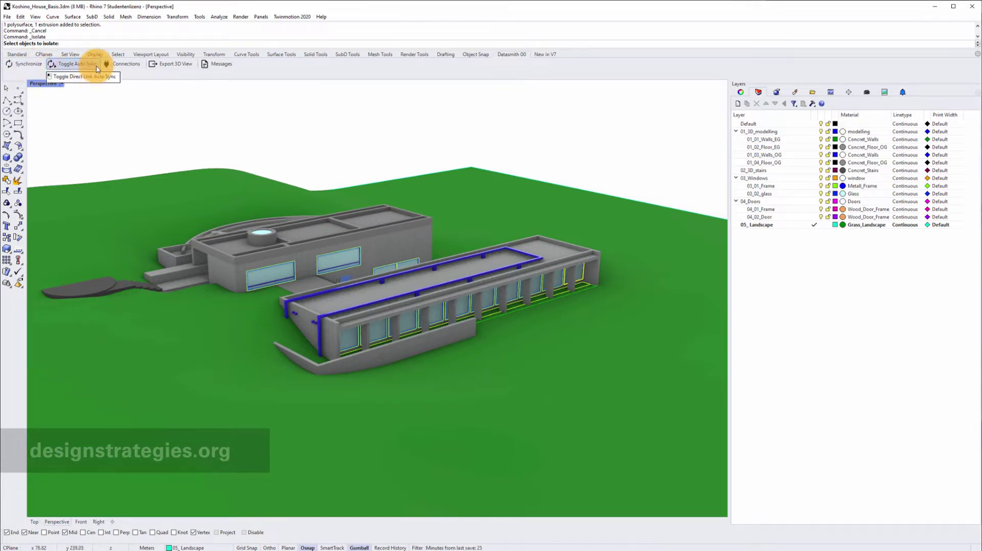
{"action": "left_click", "coordinate": [124, 65]}
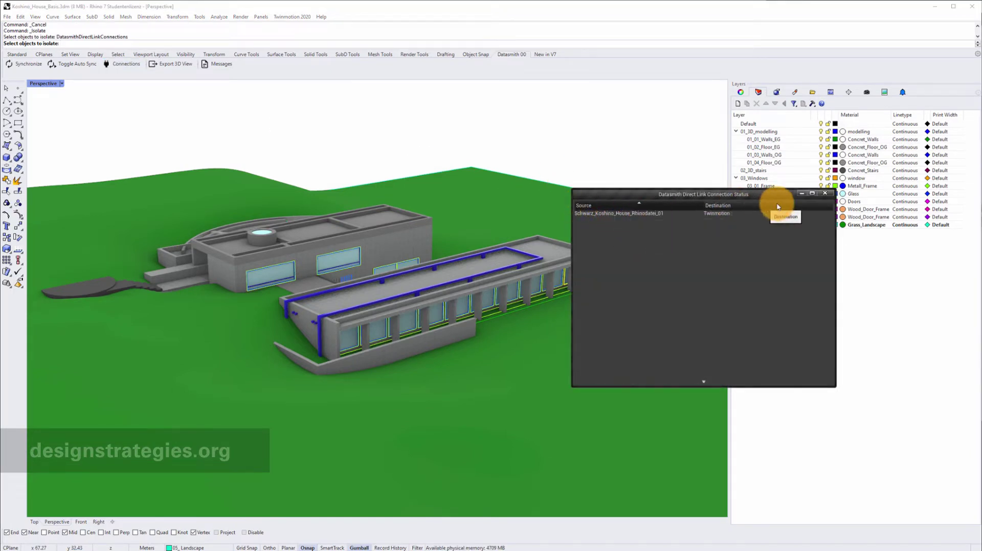
{"action": "left_click", "coordinate": [825, 193]}
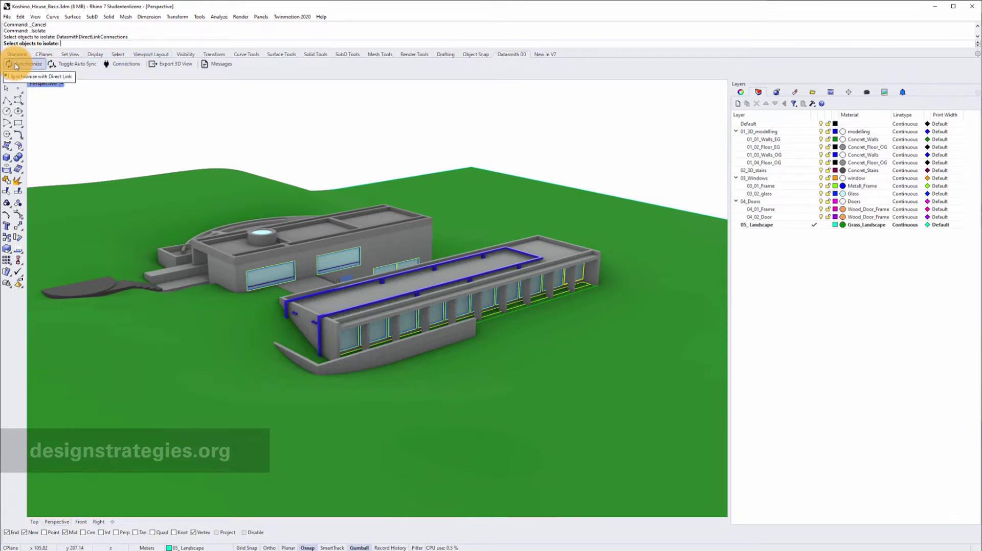
Synchronize the Rhino model through Direct Link and switch to Twinmotion to view the whole building
{"action": "left_click", "coordinate": [16, 65]}
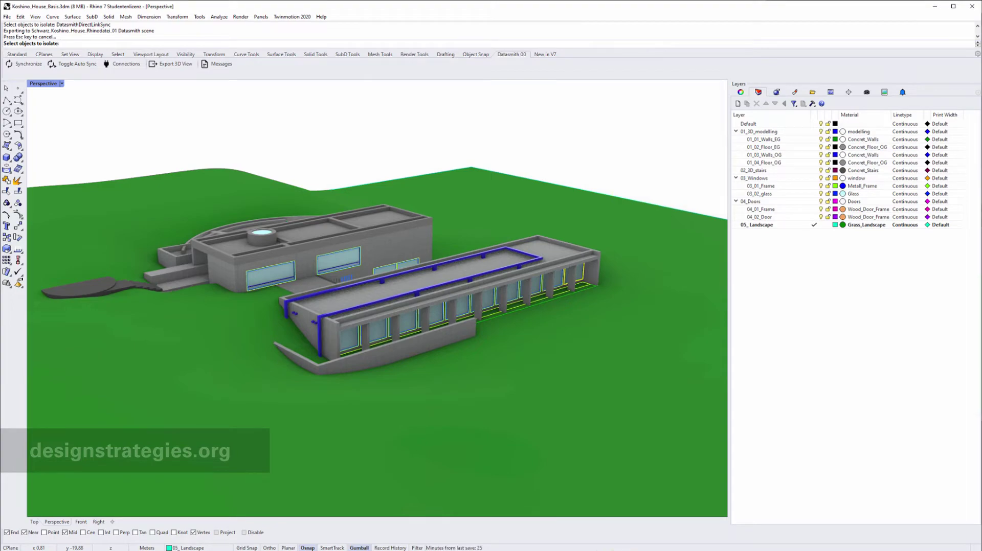
{"action": "left_click", "coordinate": [713, 549]}
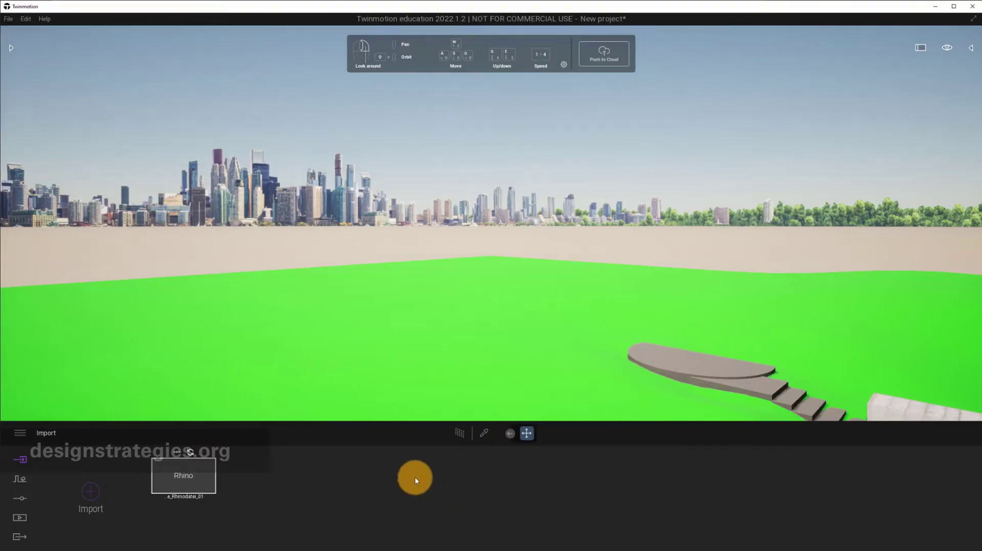
{"action": "scroll", "coordinate": [563, 260], "scroll_direction": "down", "scroll_amount": 8}
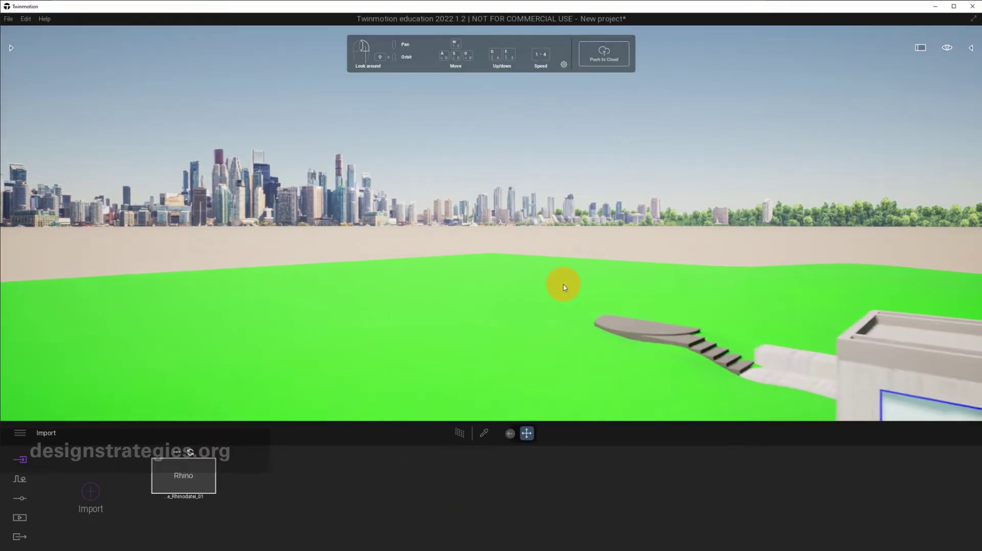
{"action": "scroll", "coordinate": [555, 288], "scroll_direction": "down", "scroll_amount": 3}
{"action": "right_click_drag", "start_coordinate": [546, 289], "coordinate": [544, 286]}
{"action": "left_click_drag", "start_coordinate": [544, 286], "coordinate": [618, 298]}
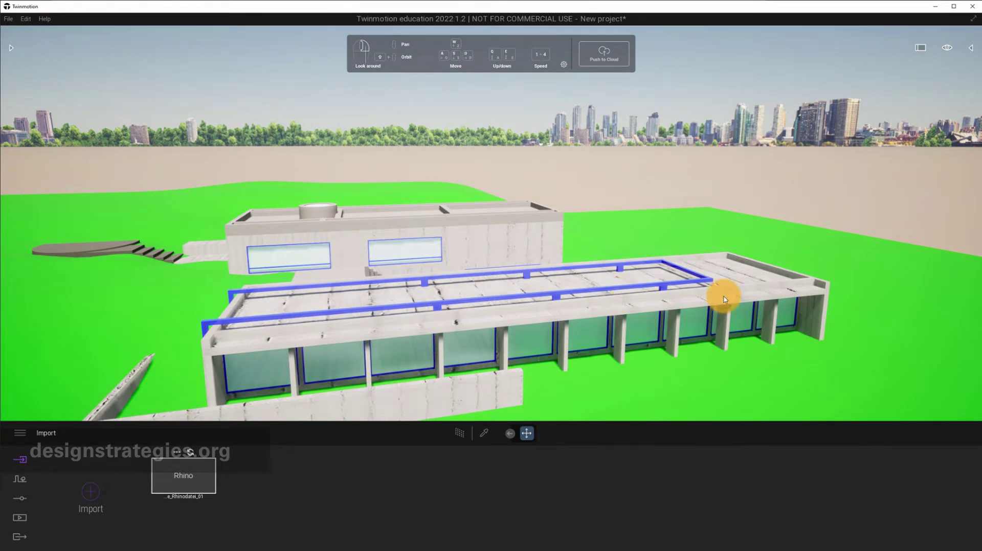
Isolate the Concret_Walls object of the linked model from the scene graph
{"action": "key", "text": "alt+Tab"}
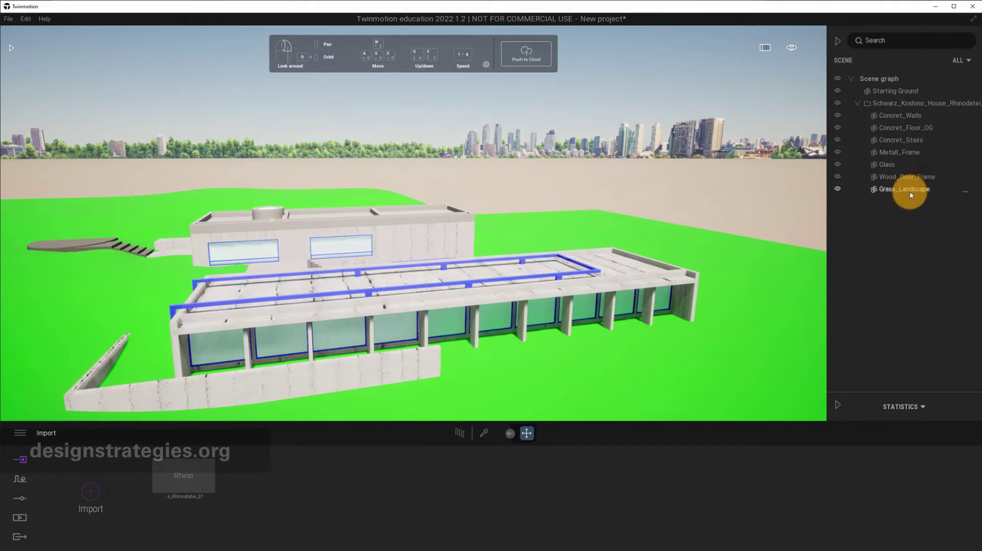
{"action": "right_click", "coordinate": [900, 118]}
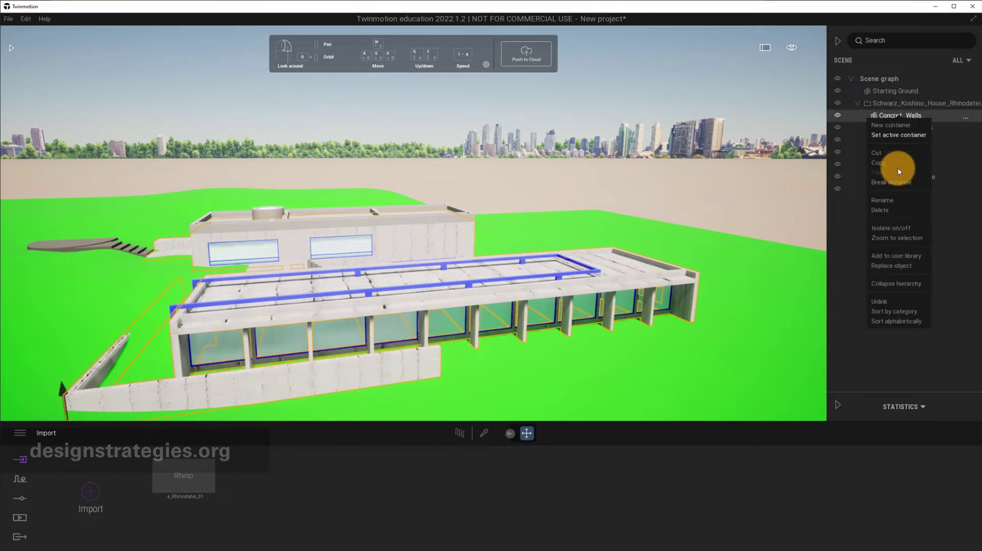
{"action": "left_click", "coordinate": [907, 230]}
{"action": "left_click_drag", "start_coordinate": [504, 304], "coordinate": [502, 298]}
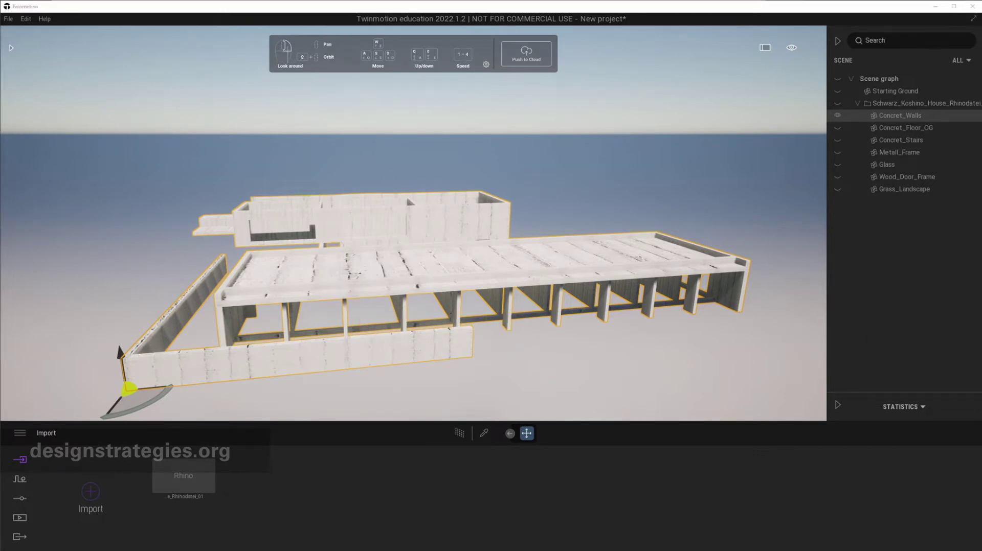
Pick the concrete wall material from the model and turn on its Two-sided setting
{"action": "scroll", "coordinate": [491, 288], "scroll_direction": "up", "scroll_amount": 5}
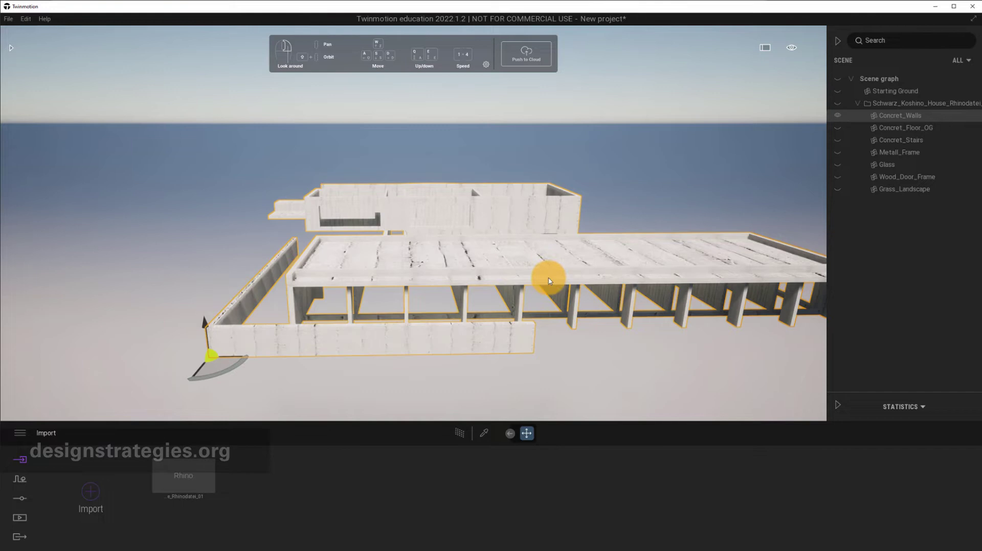
{"action": "left_click", "coordinate": [484, 432]}
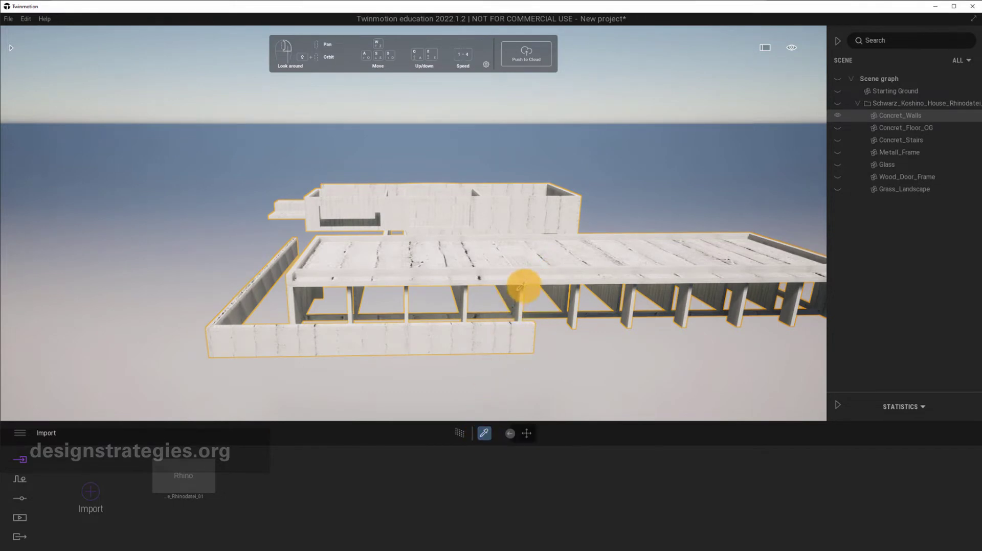
{"action": "left_click", "coordinate": [524, 265]}
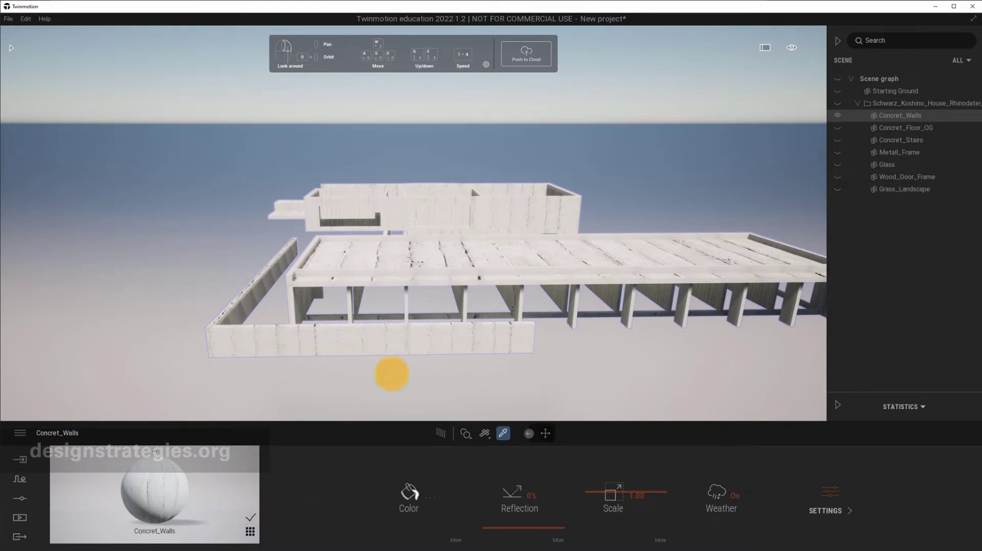
{"action": "left_click", "coordinate": [829, 492]}
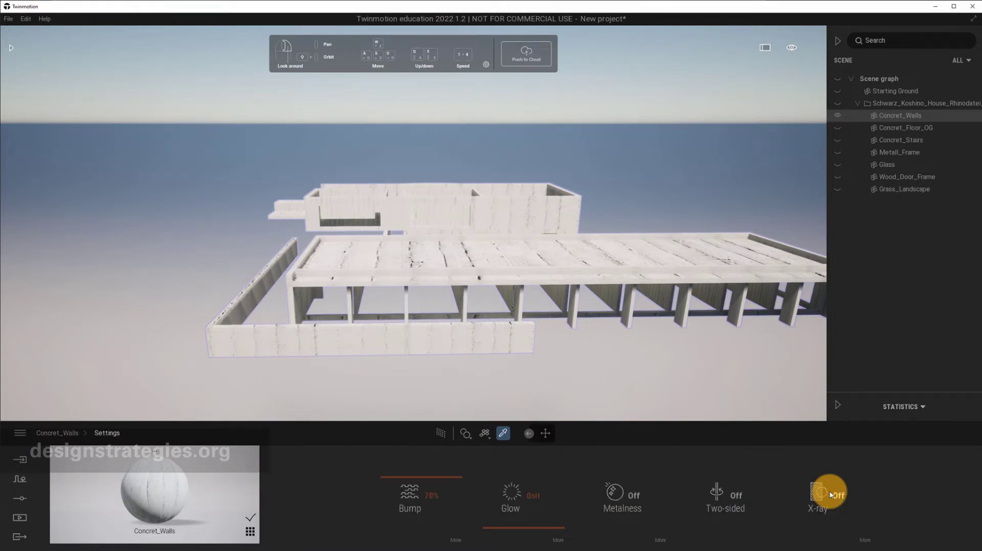
{"action": "left_click", "coordinate": [738, 499]}
{"action": "scroll", "coordinate": [395, 285], "scroll_direction": "up", "scroll_amount": 10}
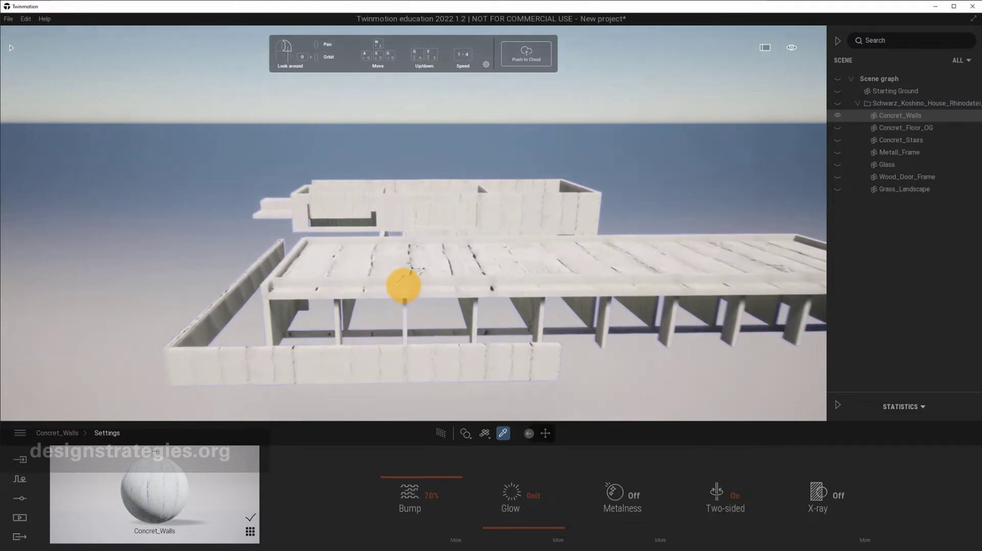
{"action": "right_click_drag", "start_coordinate": [415, 290], "coordinate": [415, 290]}
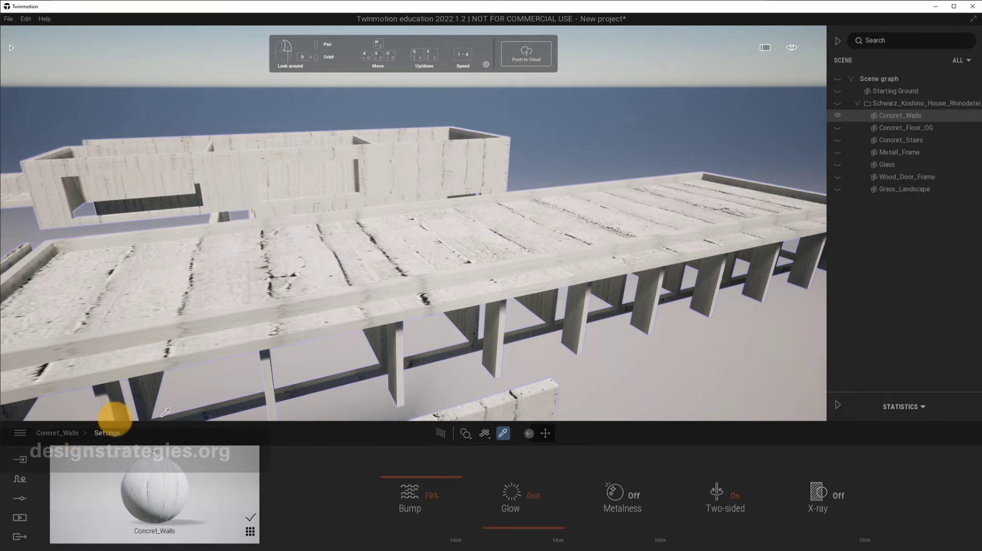
{"action": "left_click", "coordinate": [59, 435]}
Apply the Poured concrete 01 material from the library's concrete collection to the isolated walls
{"action": "scroll", "coordinate": [256, 322], "scroll_direction": "down", "scroll_amount": 5}
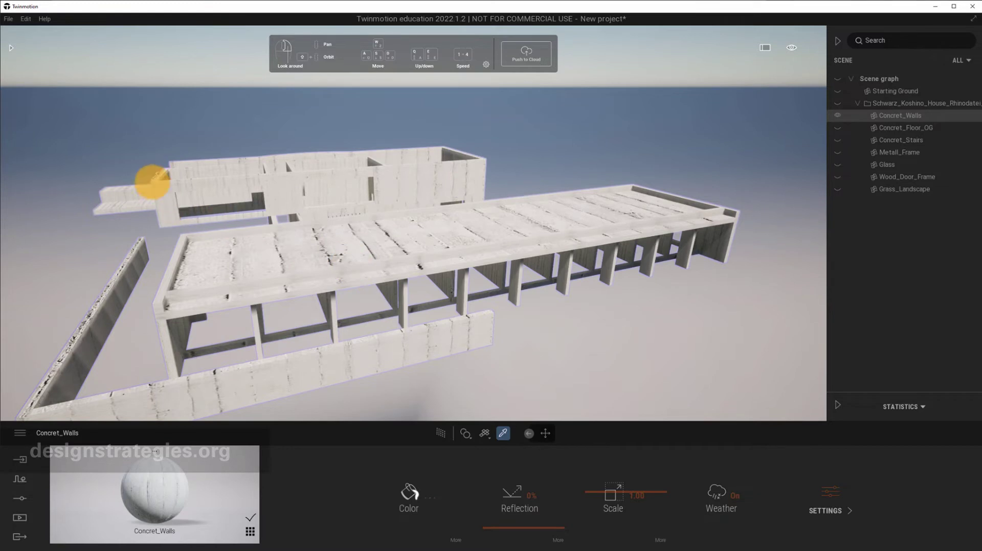
{"action": "left_click", "coordinate": [11, 49]}
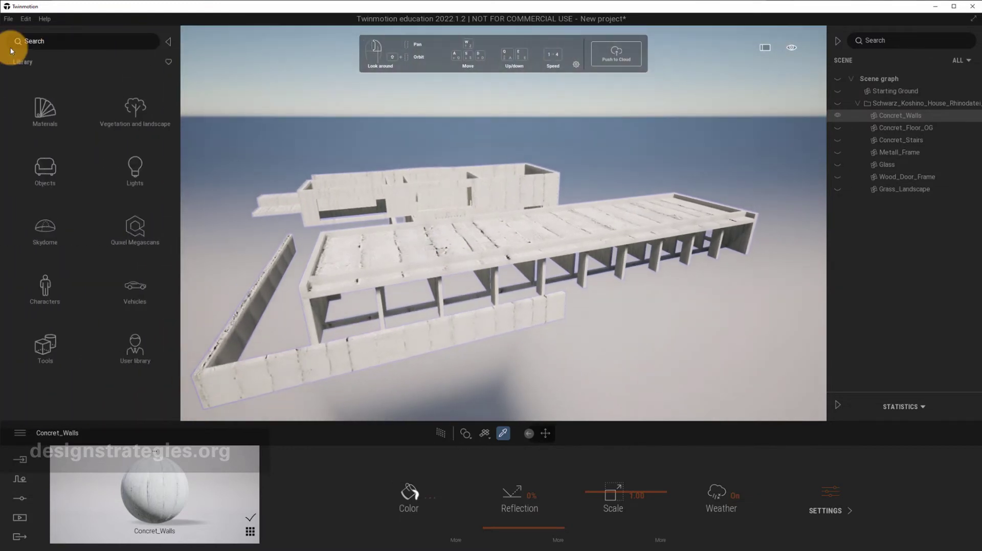
{"action": "left_click", "coordinate": [50, 120]}
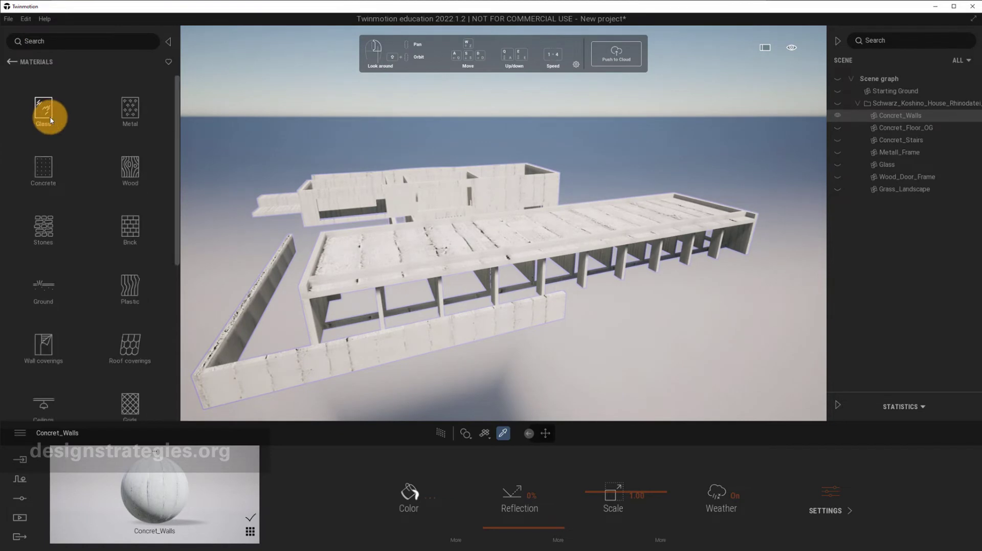
{"action": "left_click", "coordinate": [45, 166]}
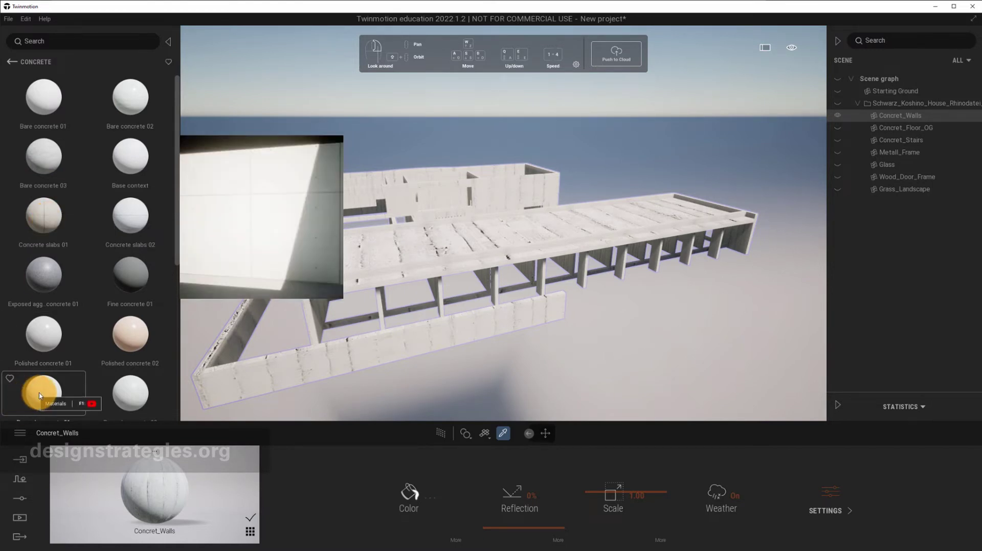
{"action": "left_click_drag", "start_coordinate": [44, 397], "coordinate": [372, 259]}
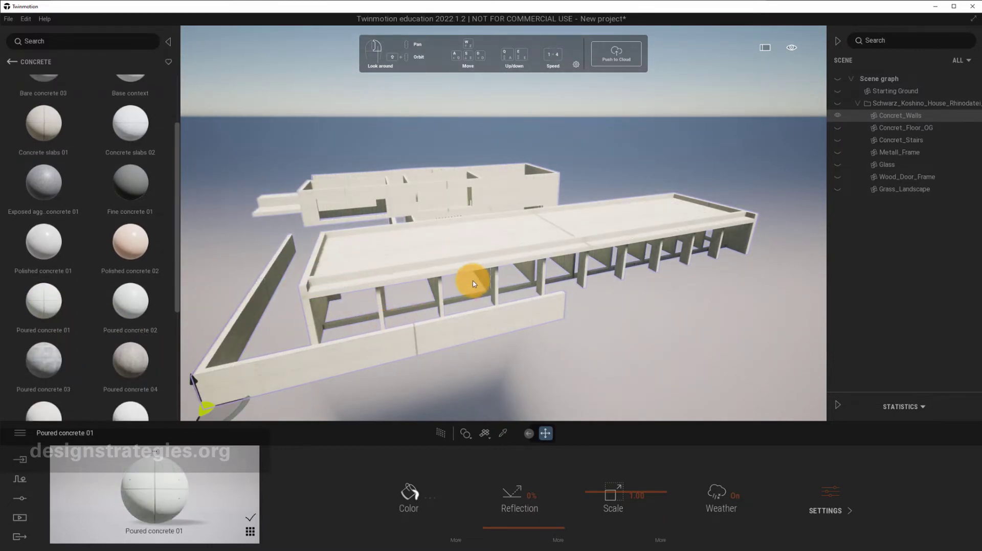
Change the wall material's texture mapping to Cubic UVs and reapply Poured concrete 01 to the isolated walls
{"action": "scroll", "coordinate": [368, 311], "scroll_direction": "down", "scroll_amount": 2}
{"action": "scroll", "coordinate": [367, 274], "scroll_direction": "up", "scroll_amount": 8}
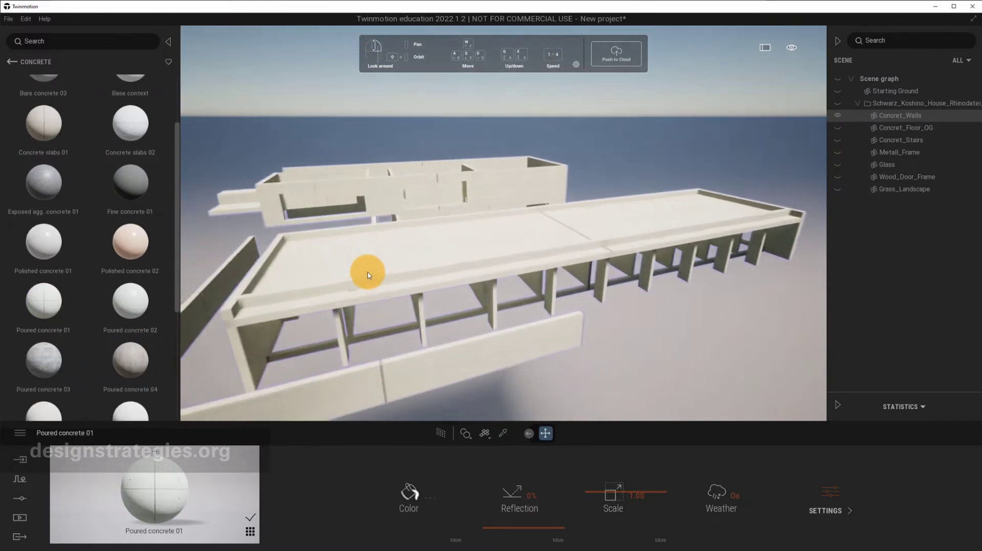
{"action": "scroll", "coordinate": [367, 275], "scroll_direction": "up", "scroll_amount": 2}
{"action": "scroll", "coordinate": [368, 275], "scroll_direction": "down", "scroll_amount": 4}
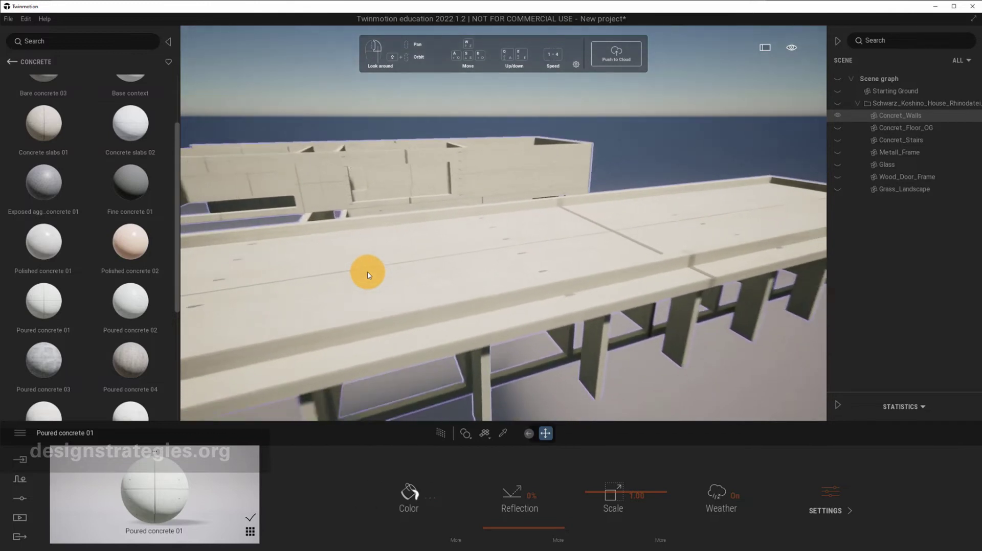
{"action": "scroll", "coordinate": [524, 307], "scroll_direction": "down", "scroll_amount": 5}
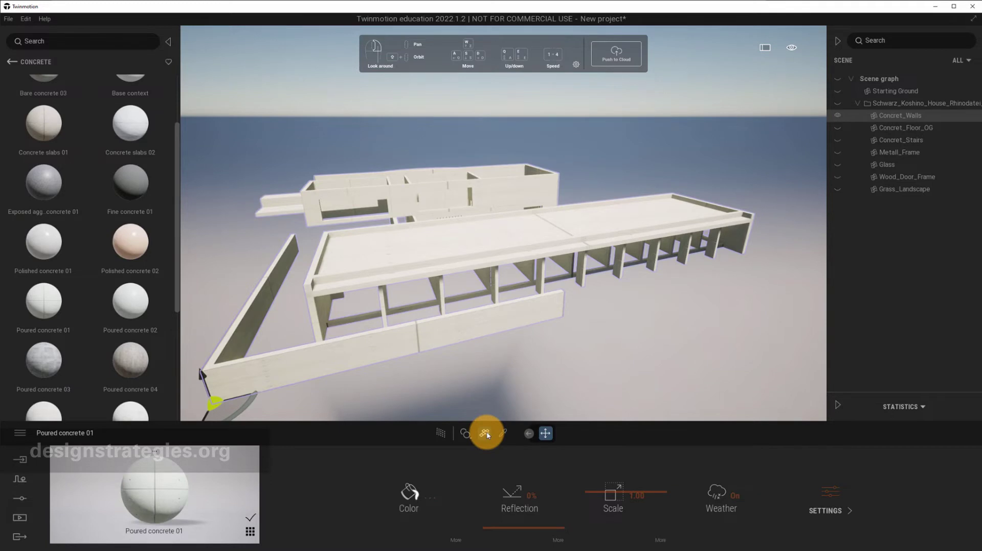
{"action": "left_click", "coordinate": [485, 434]}
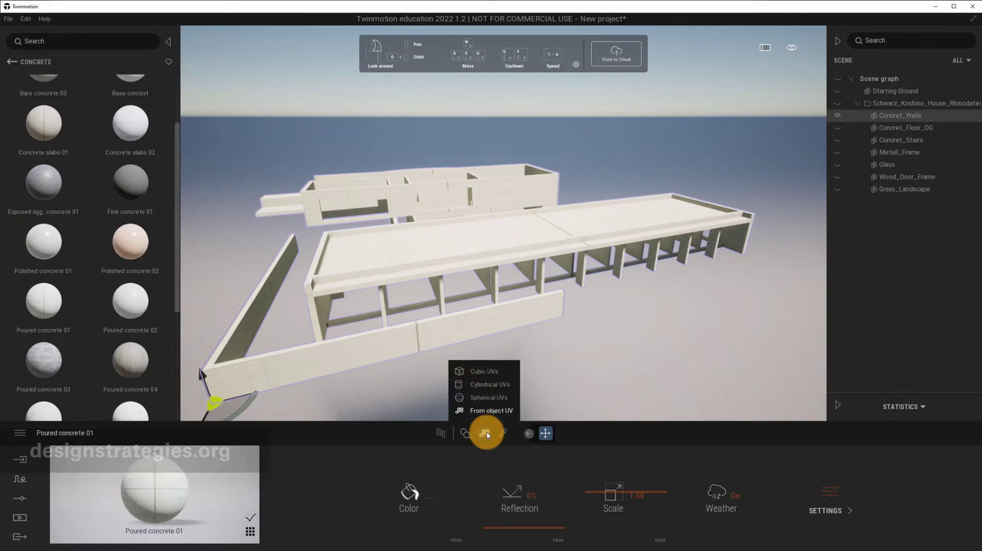
{"action": "left_click", "coordinate": [485, 373]}
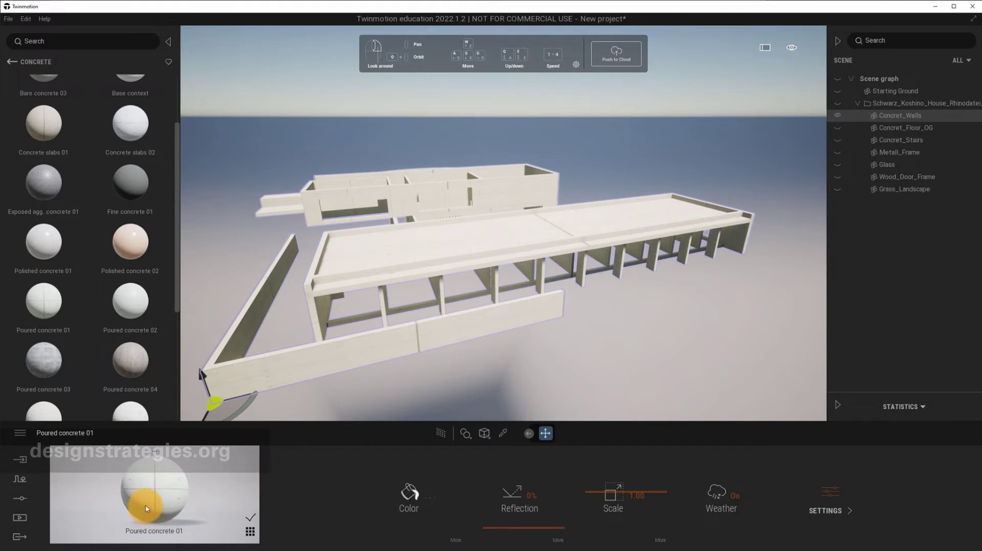
{"action": "left_click_drag", "start_coordinate": [156, 509], "coordinate": [271, 386]}
{"action": "left_click", "coordinate": [274, 375]}
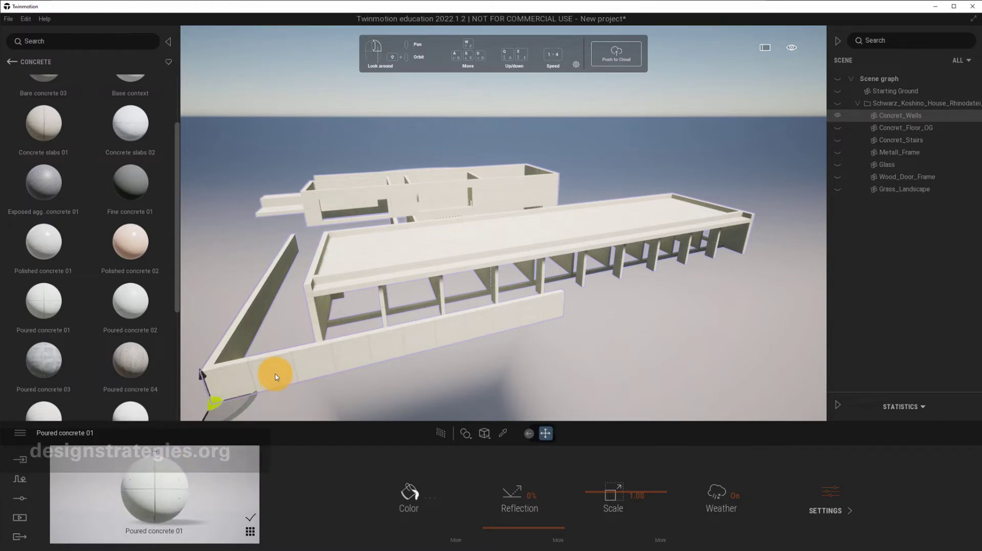
Set the scale of the walls' Poured concrete 01 material to 0.83
{"action": "scroll", "coordinate": [378, 277], "scroll_direction": "up", "scroll_amount": 3}
{"action": "scroll", "coordinate": [378, 280], "scroll_direction": "up", "scroll_amount": 5}
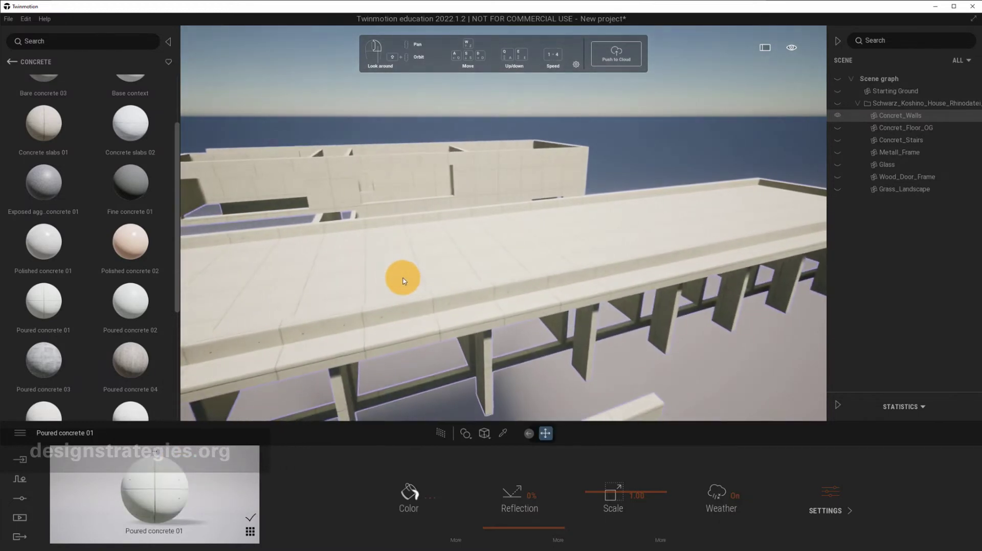
{"action": "left_click_drag", "start_coordinate": [631, 493], "coordinate": [615, 501]}
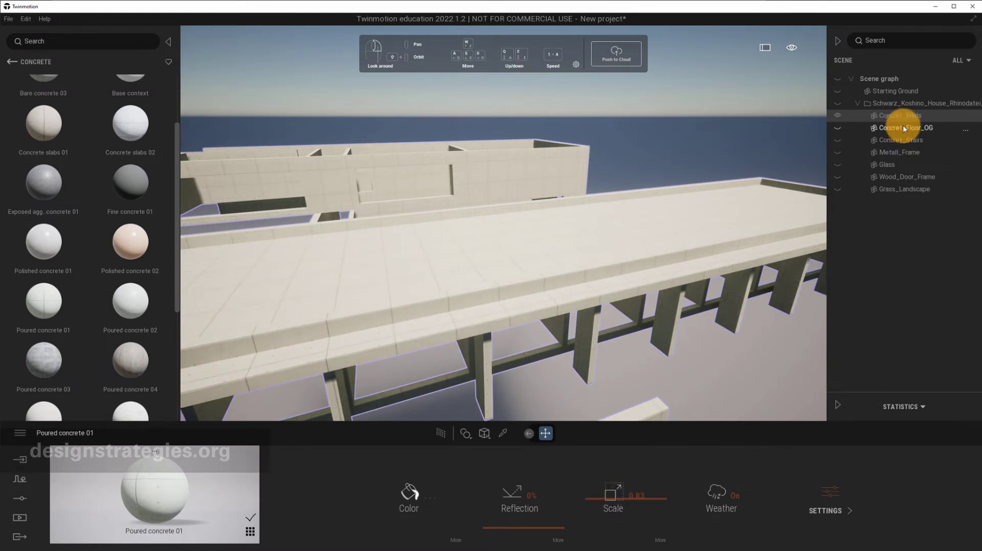
End the isolation of the walls and isolate the Concret_Floor_OG object from the scene graph
{"action": "left_click", "coordinate": [964, 128]}
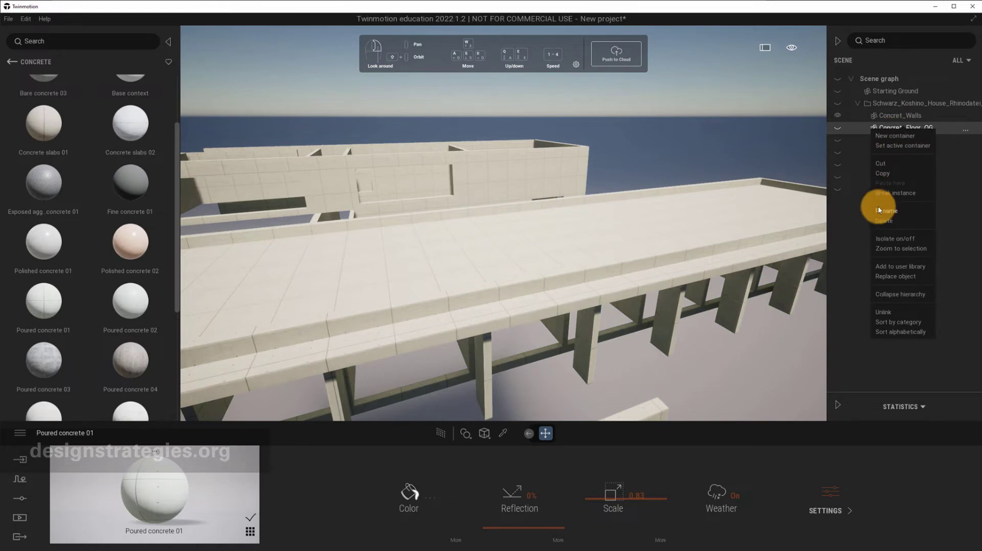
{"action": "left_click", "coordinate": [892, 239]}
{"action": "right_click", "coordinate": [904, 128]}
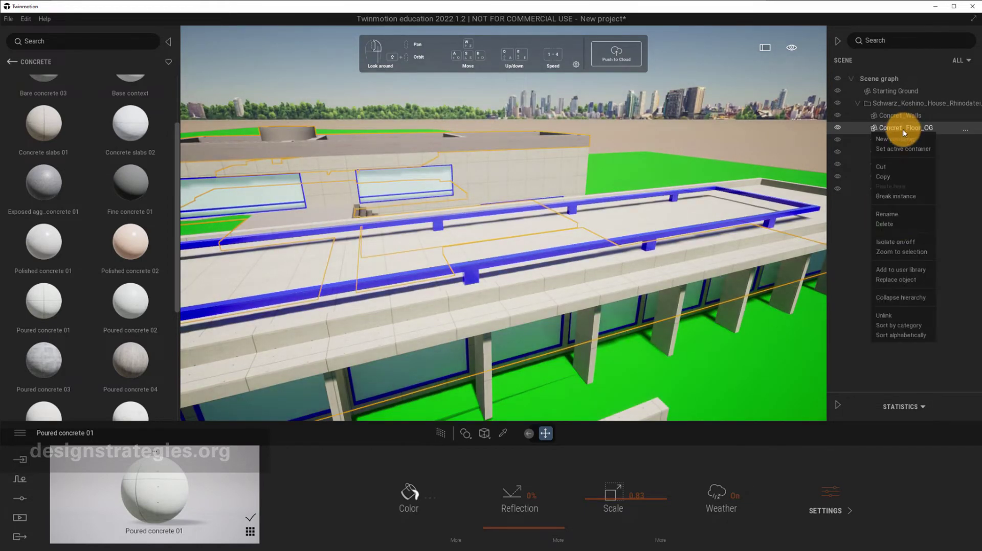
{"action": "left_click", "coordinate": [905, 238]}
{"action": "scroll", "coordinate": [602, 327], "scroll_direction": "down", "scroll_amount": 2}
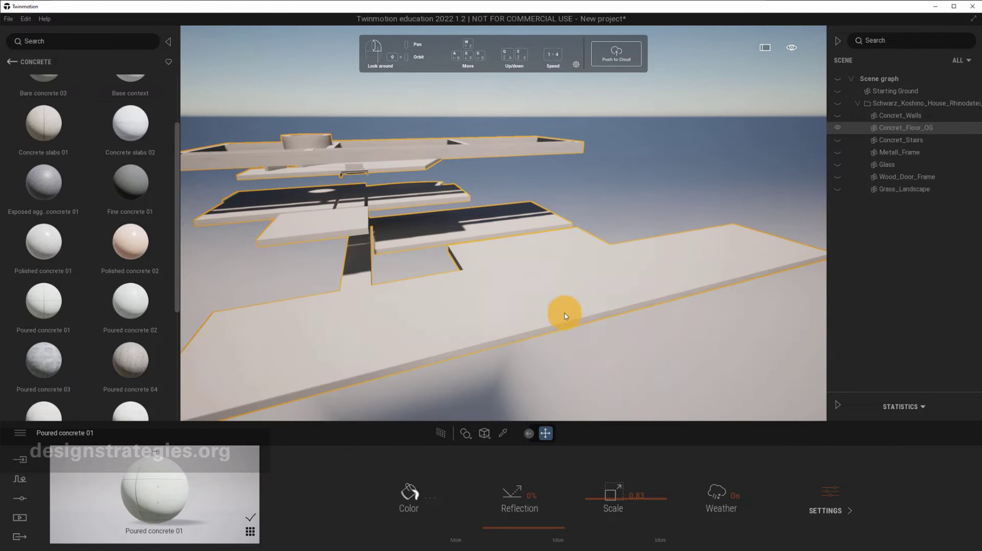
{"action": "scroll", "coordinate": [454, 277], "scroll_direction": "down", "scroll_amount": 2}
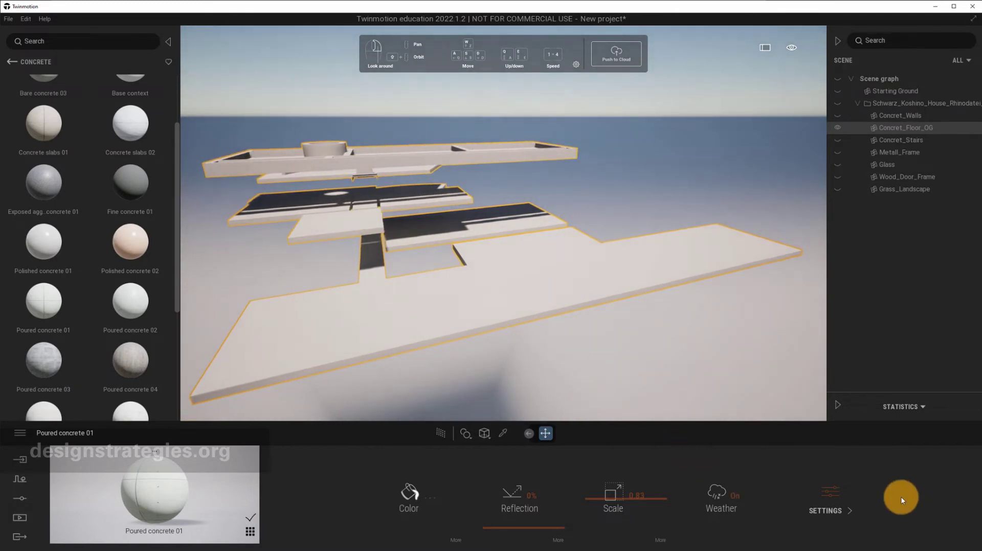
Pick the floor material from the model, compare the slabs with Two-sided off and on, and leave the setting on
{"action": "left_click", "coordinate": [502, 433]}
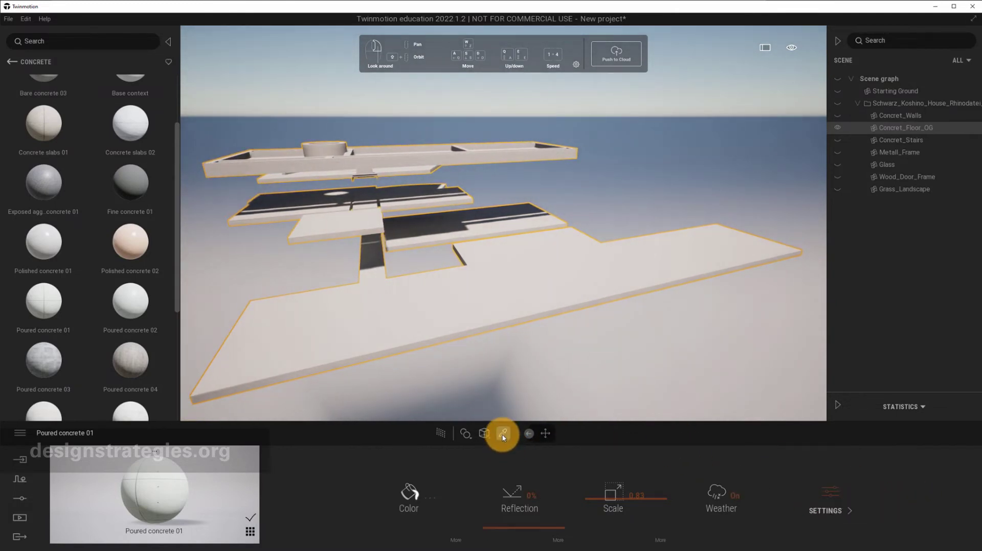
{"action": "left_click", "coordinate": [508, 295]}
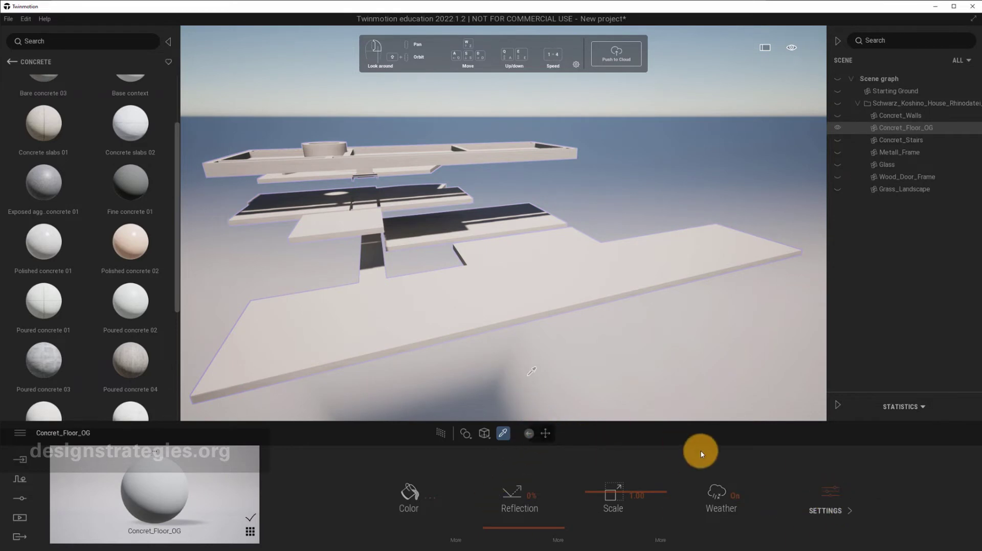
{"action": "left_click", "coordinate": [832, 493]}
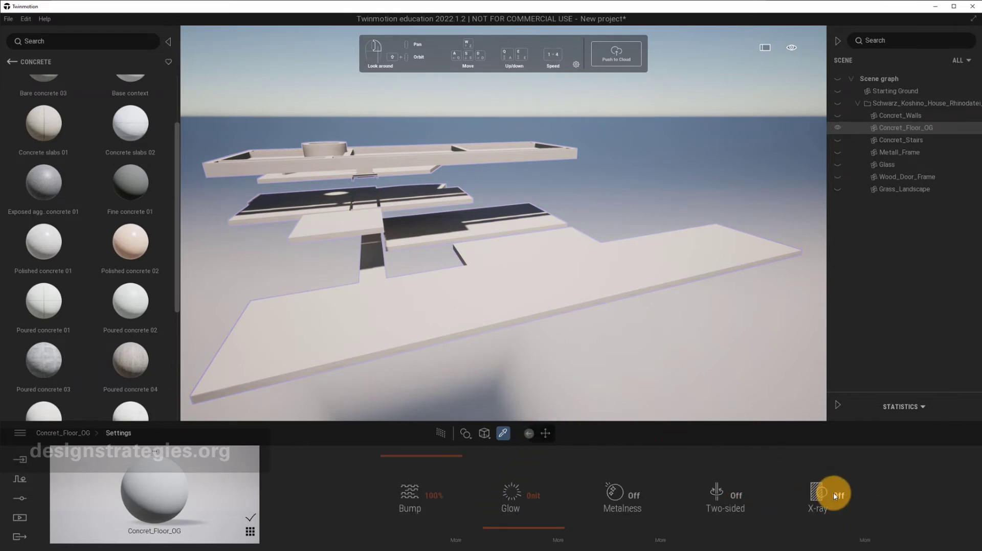
{"action": "left_click", "coordinate": [734, 505]}
{"action": "left_click", "coordinate": [733, 505]}
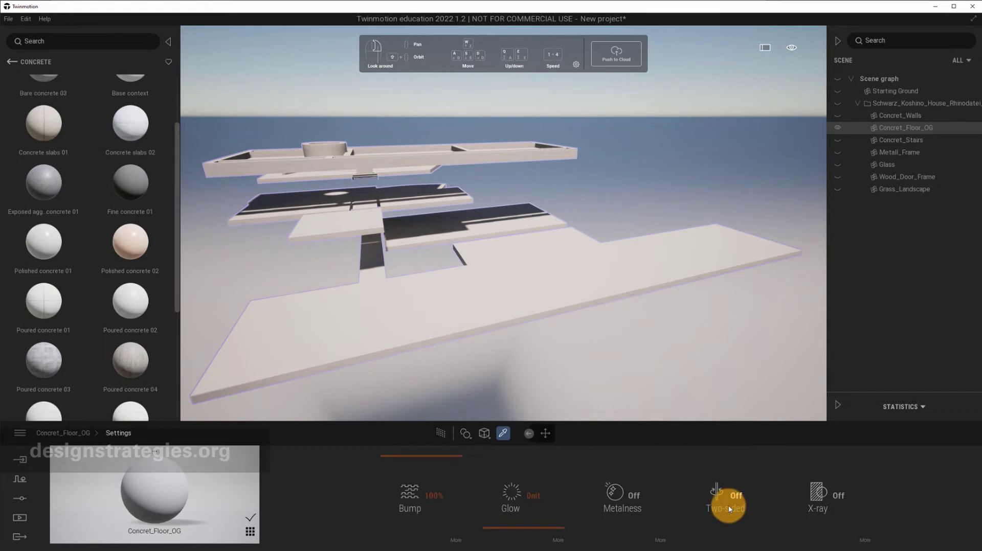
{"action": "mouse_move", "coordinate": [313, 122]}
{"action": "left_mouse_down"}
{"action": "mouse_move", "coordinate": [270, 154]}
{"action": "mouse_move", "coordinate": [424, 170]}
{"action": "mouse_move", "coordinate": [462, 169]}
{"action": "mouse_move", "coordinate": [469, 149]}
{"action": "mouse_move", "coordinate": [441, 163]}
{"action": "mouse_move", "coordinate": [404, 138]}
{"action": "mouse_move", "coordinate": [430, 157]}
{"action": "mouse_move", "coordinate": [452, 151]}
{"action": "mouse_move", "coordinate": [434, 156]}
{"action": "left_mouse_up"}
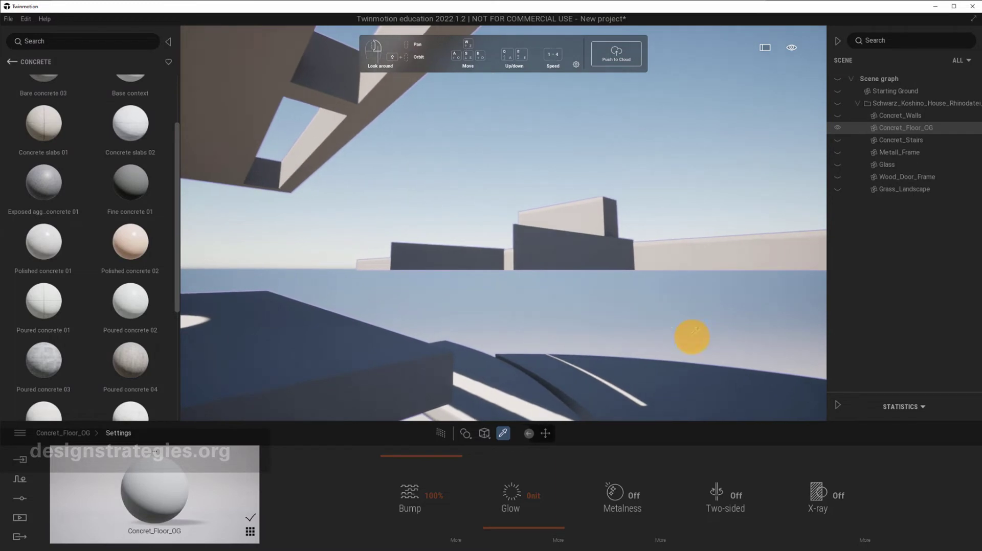
{"action": "left_click", "coordinate": [739, 508]}
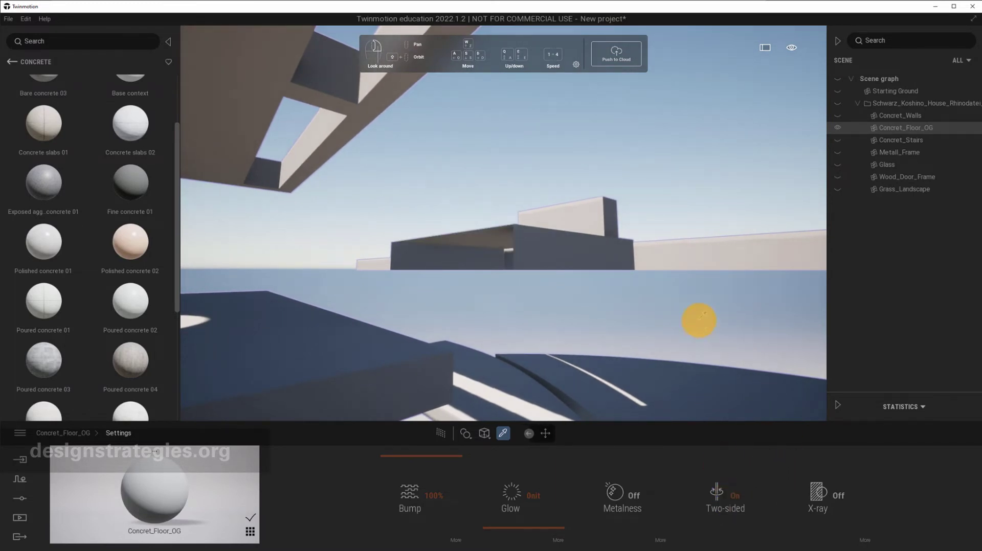
{"action": "left_click_drag", "start_coordinate": [701, 322], "coordinate": [665, 220]}
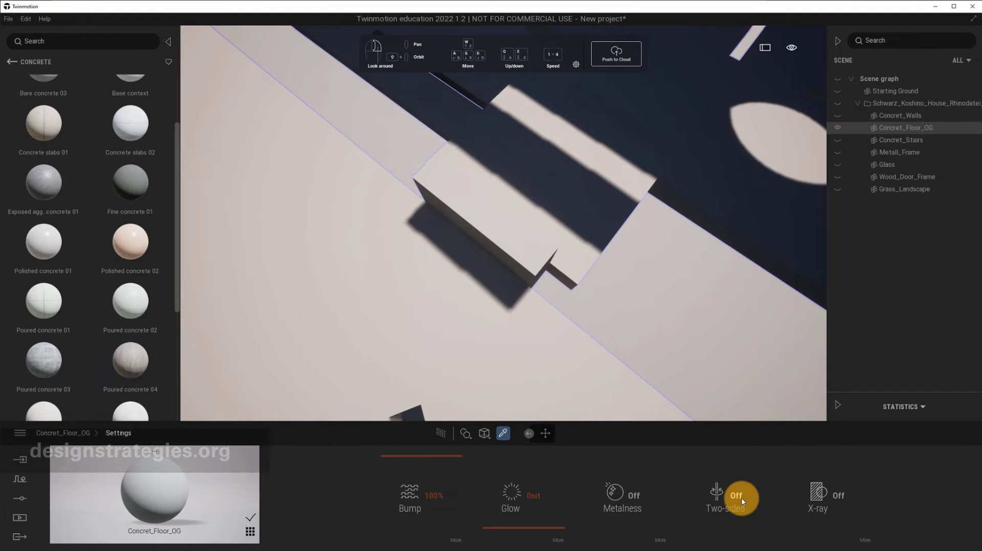
{"action": "scroll", "coordinate": [710, 284], "scroll_direction": "down", "scroll_amount": 4}
{"action": "right_click_drag", "start_coordinate": [675, 287], "coordinate": [629, 284]}
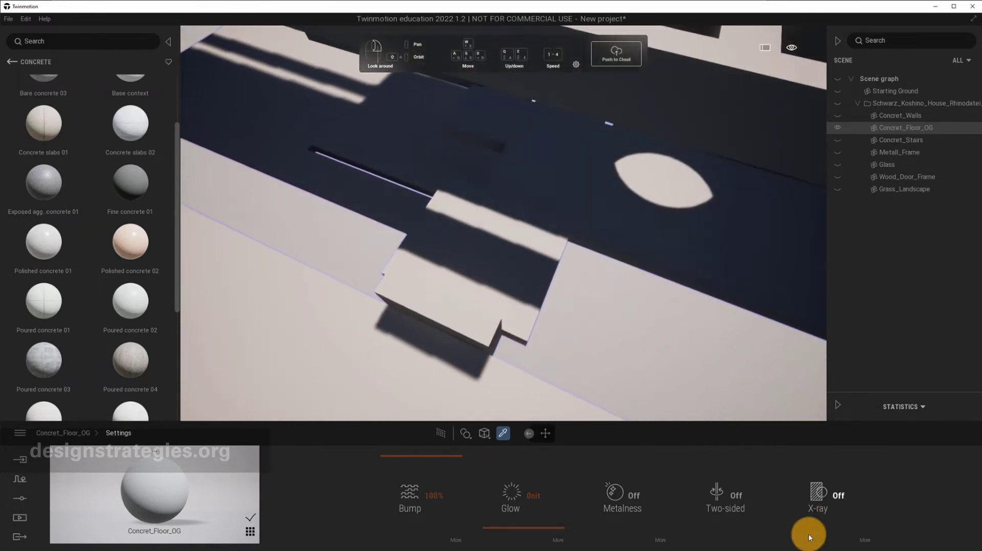
{"action": "left_click", "coordinate": [737, 495]}
{"action": "right_click_drag", "start_coordinate": [536, 244], "coordinate": [285, 249]}
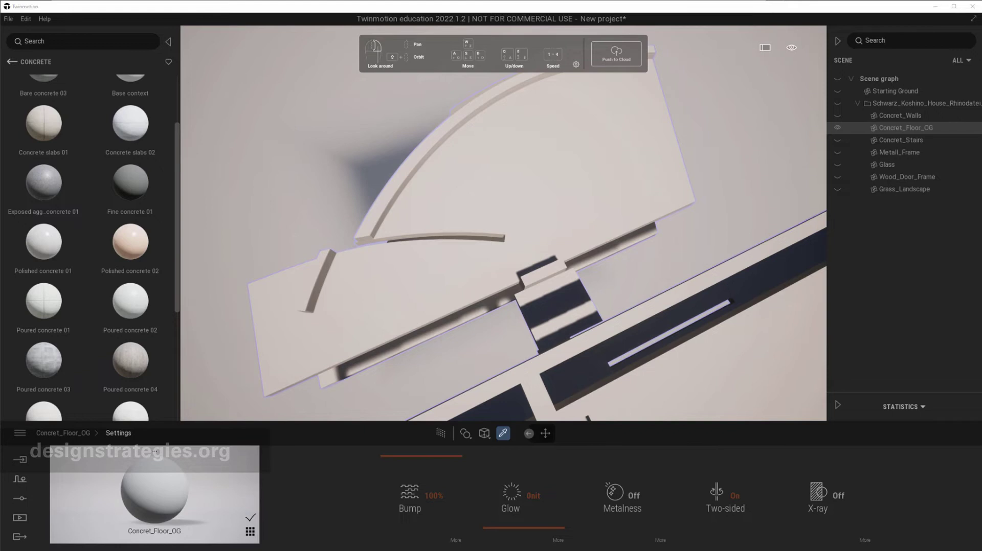
{"action": "key", "text": "Escape"}
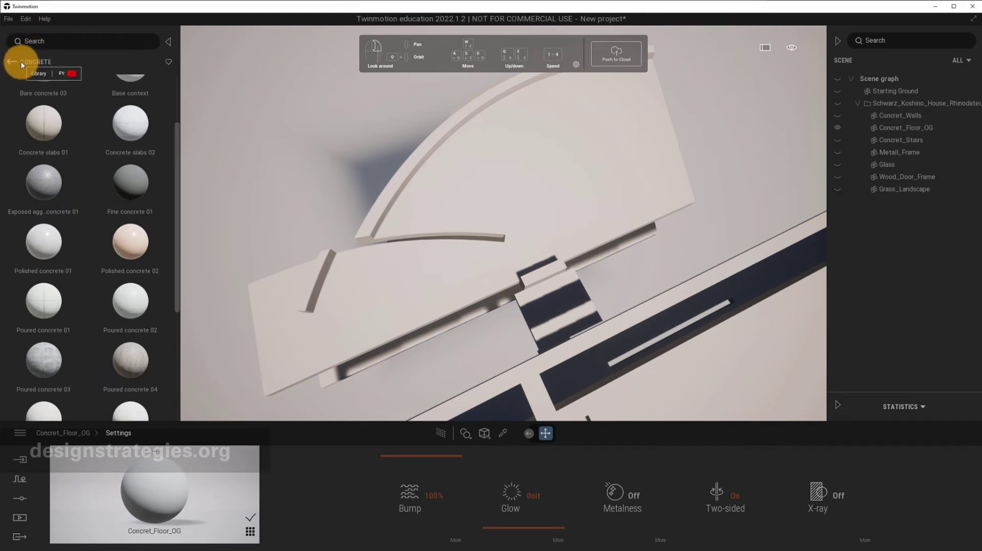
Apply the Redcedar 01 A material from the library's wood collection to the isolated floors
{"action": "left_click", "coordinate": [20, 62]}
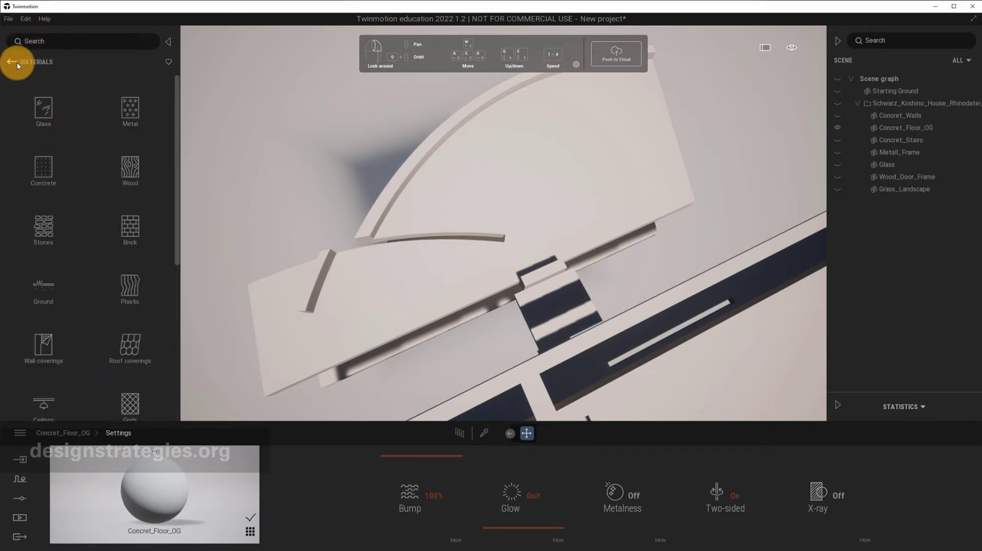
{"action": "left_click", "coordinate": [131, 165]}
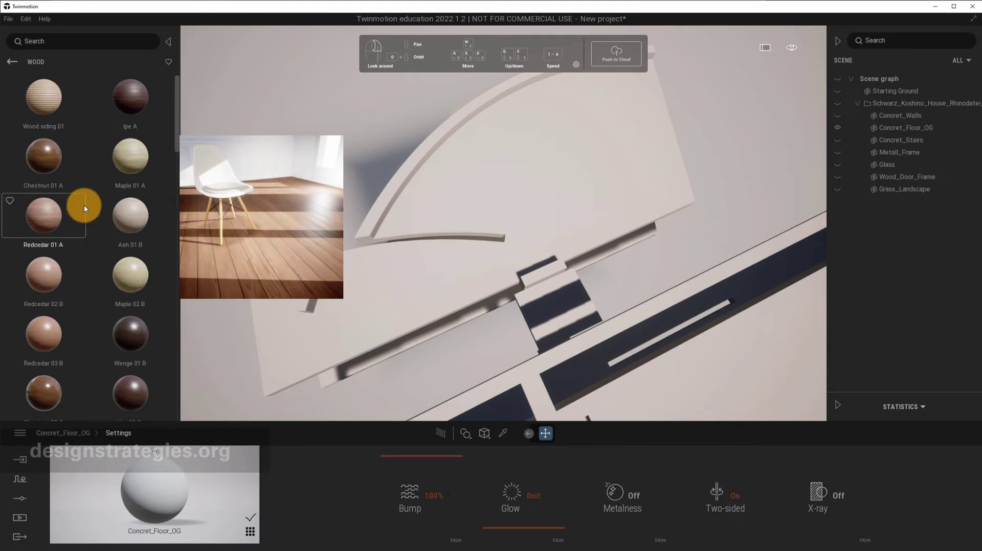
{"action": "left_click_drag", "start_coordinate": [41, 219], "coordinate": [374, 266]}
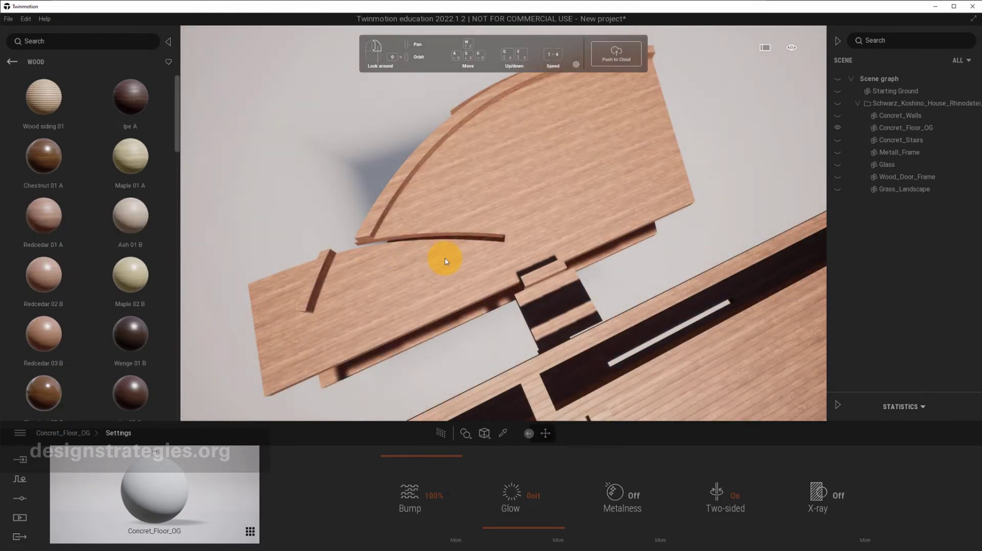
{"action": "scroll", "coordinate": [517, 247], "scroll_direction": "down", "scroll_amount": 3}
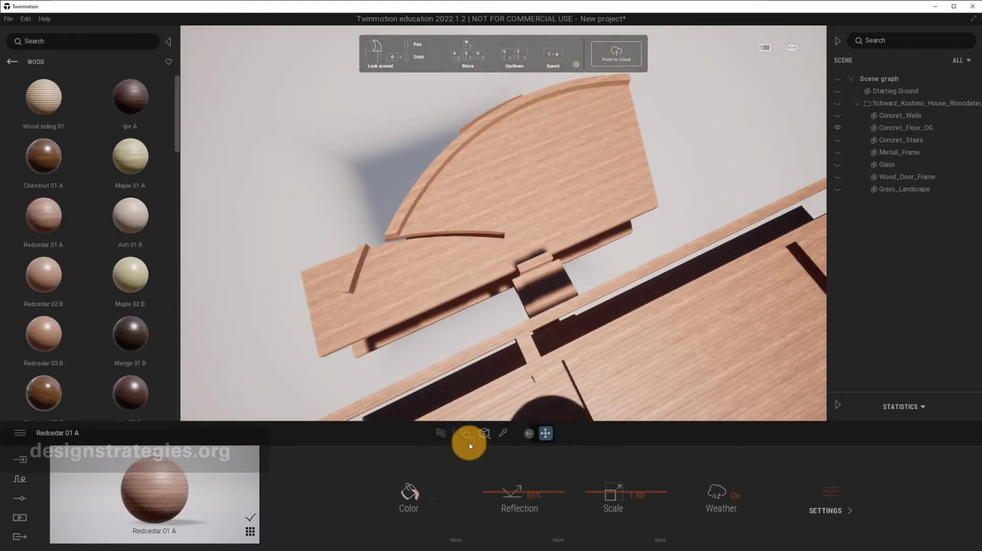
{"action": "scroll", "coordinate": [471, 197], "scroll_direction": "down", "scroll_amount": 5}
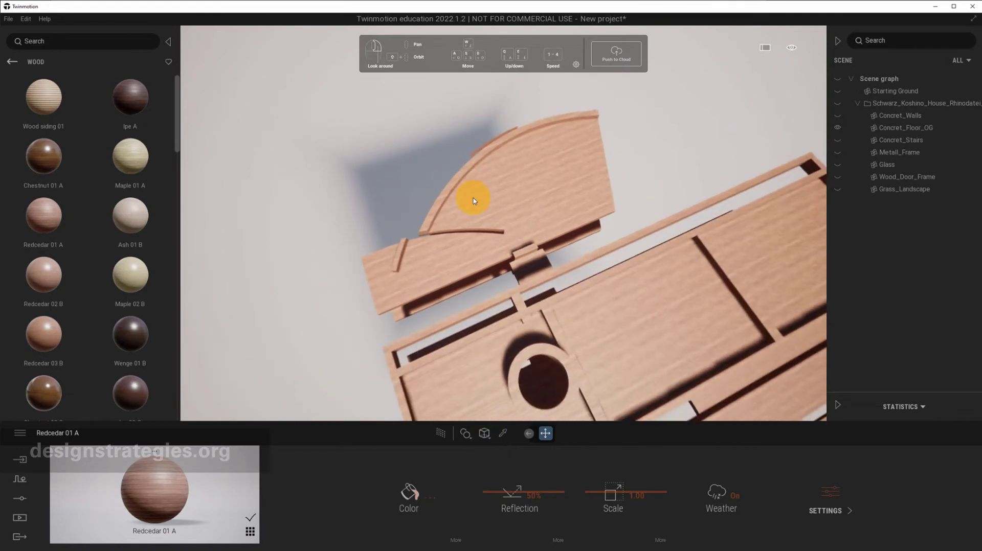
{"action": "right_click_drag", "start_coordinate": [574, 169], "coordinate": [357, 268]}
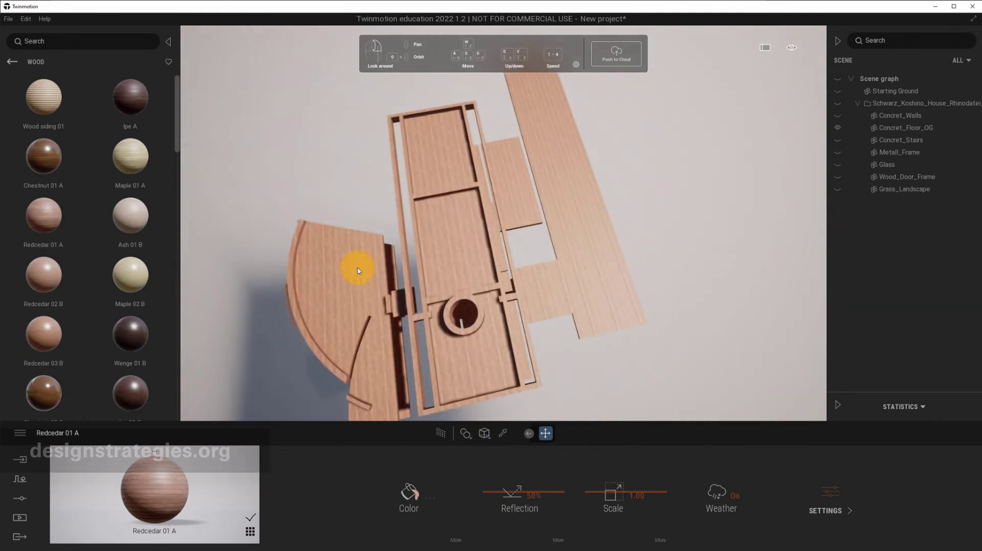
{"action": "left_click", "coordinate": [163, 492]}
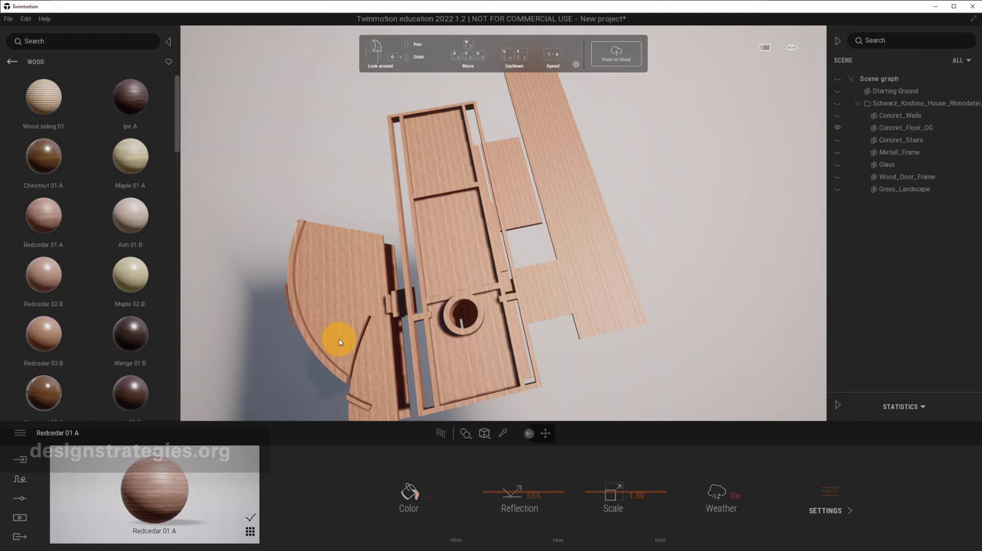
{"action": "left_click", "coordinate": [484, 433]}
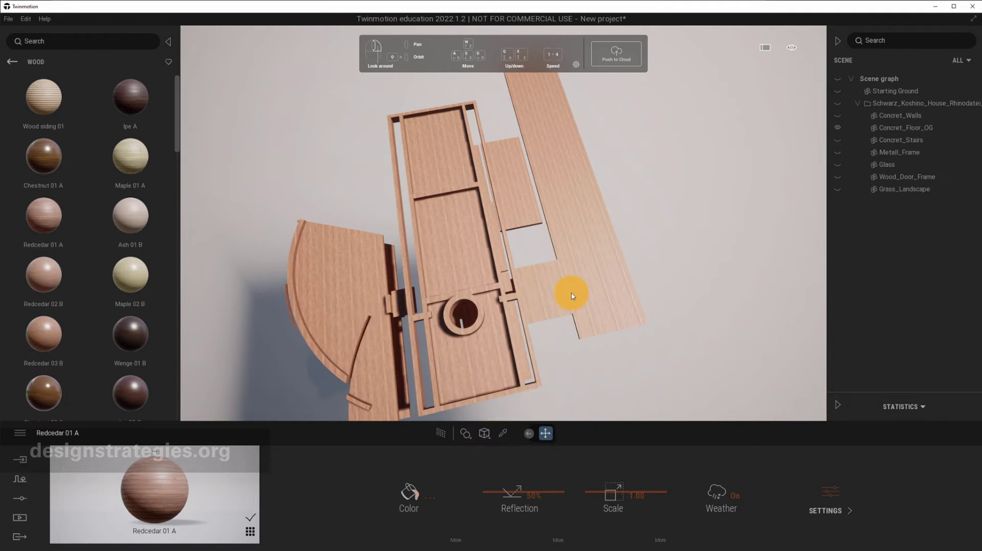
Select Concret_Stairs in the scene graph and end the floor isolation to show the whole model
{"action": "left_click", "coordinate": [915, 128]}
{"action": "right_click", "coordinate": [912, 147]}
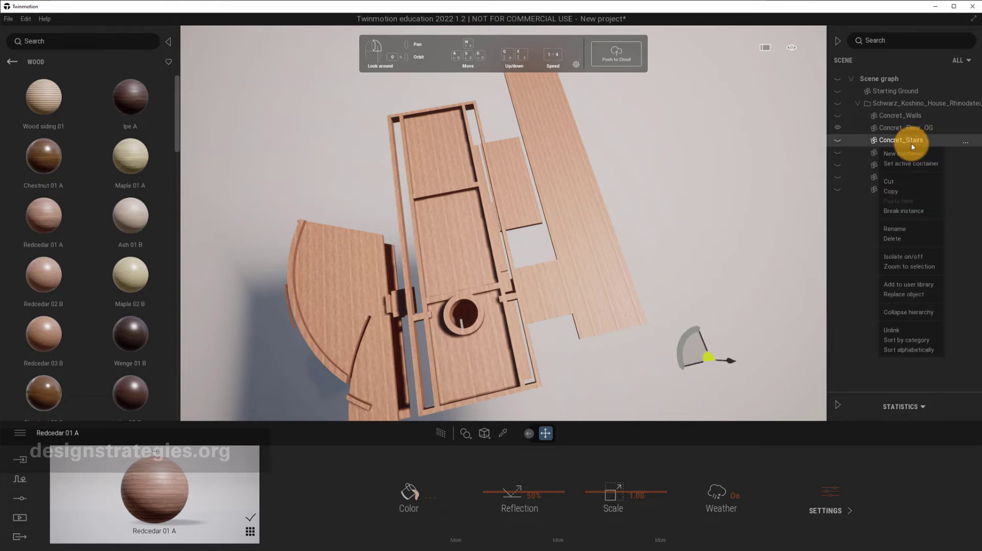
{"action": "left_click", "coordinate": [922, 258]}
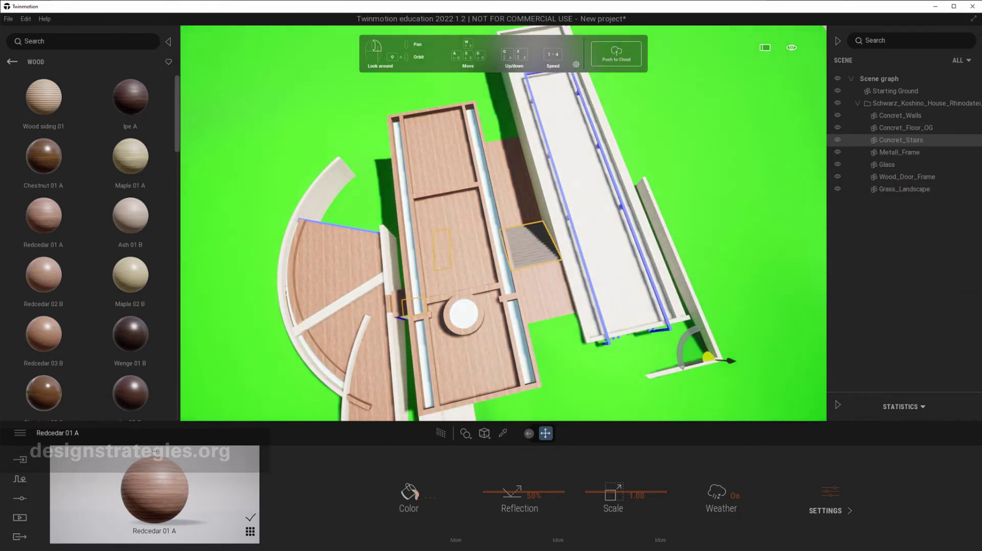
{"action": "left_click", "coordinate": [920, 275]}
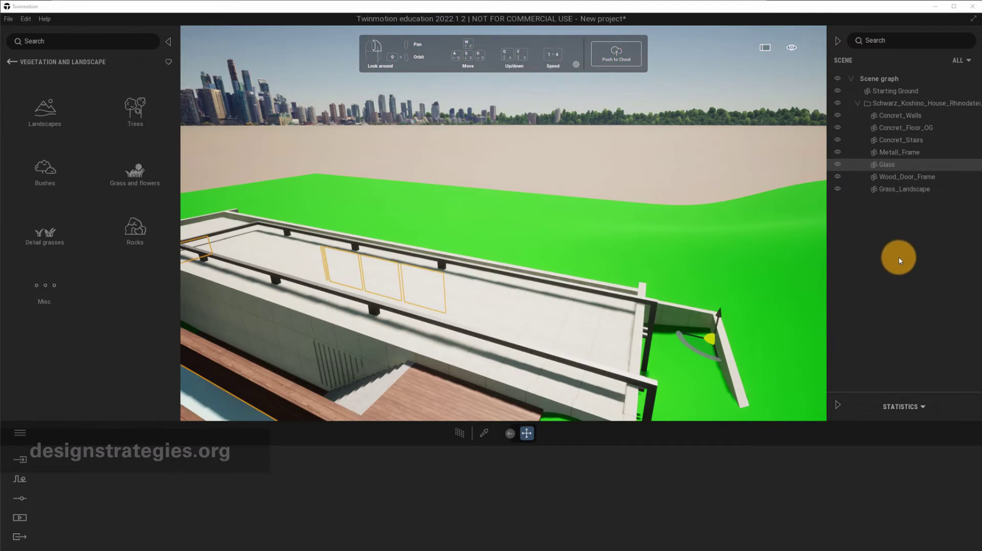
Isolate the Glass object of the linked model from the scene graph
{"action": "right_click", "coordinate": [884, 166]}
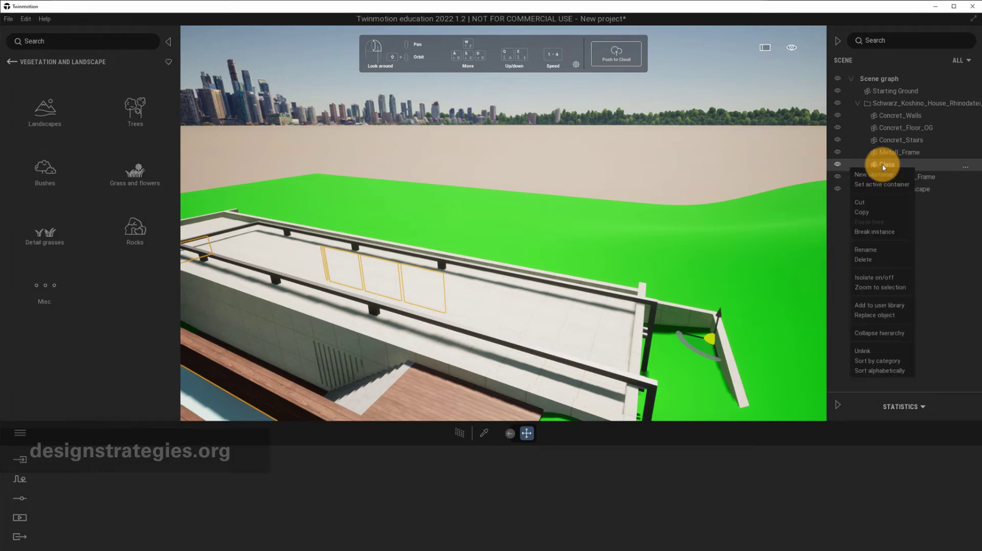
{"action": "left_click", "coordinate": [888, 277]}
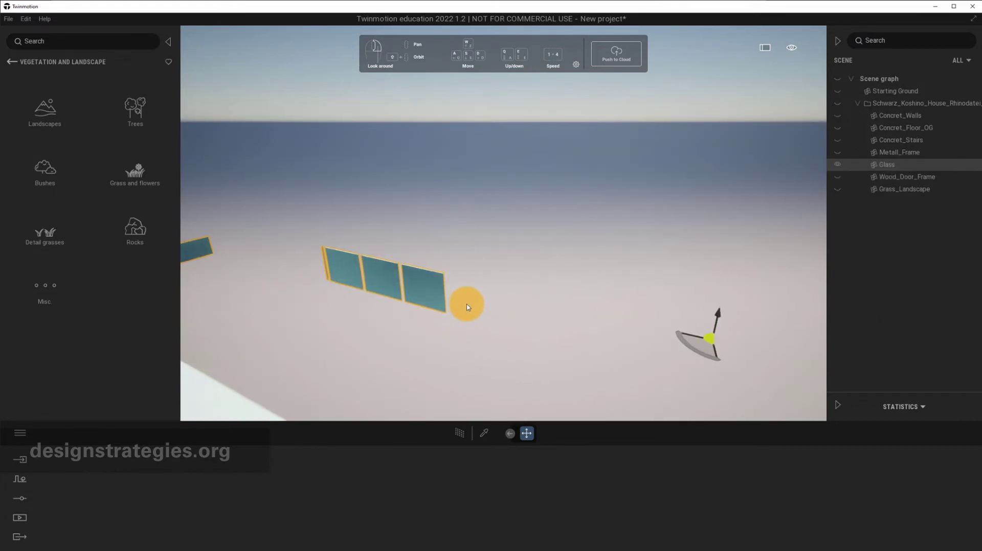
Pick the Glass material from the isolated panes, compare them with Two-sided off and on, and leave the setting on
{"action": "scroll", "coordinate": [466, 307], "scroll_direction": "down", "scroll_amount": 4}
{"action": "scroll", "coordinate": [467, 307], "scroll_direction": "up", "scroll_amount": 3}
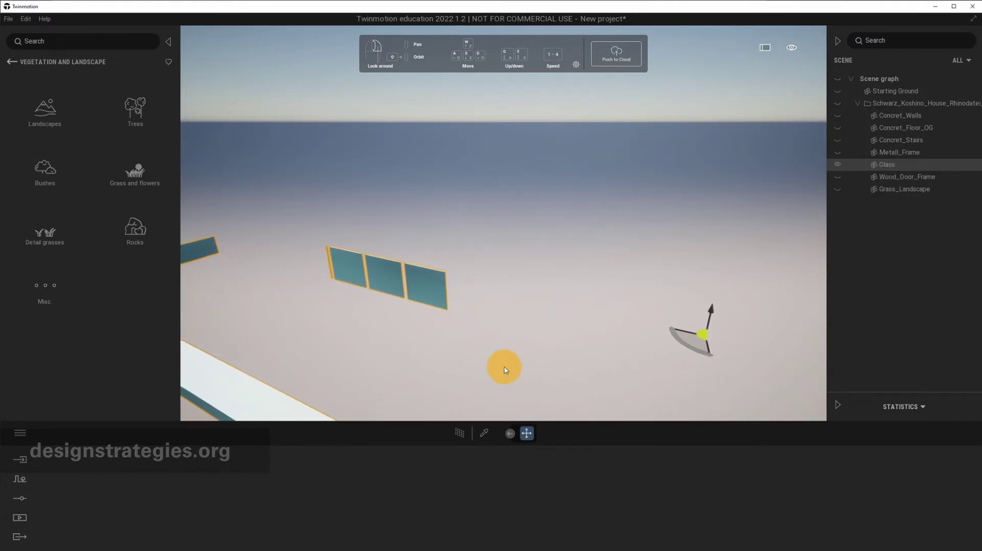
{"action": "left_click", "coordinate": [484, 433]}
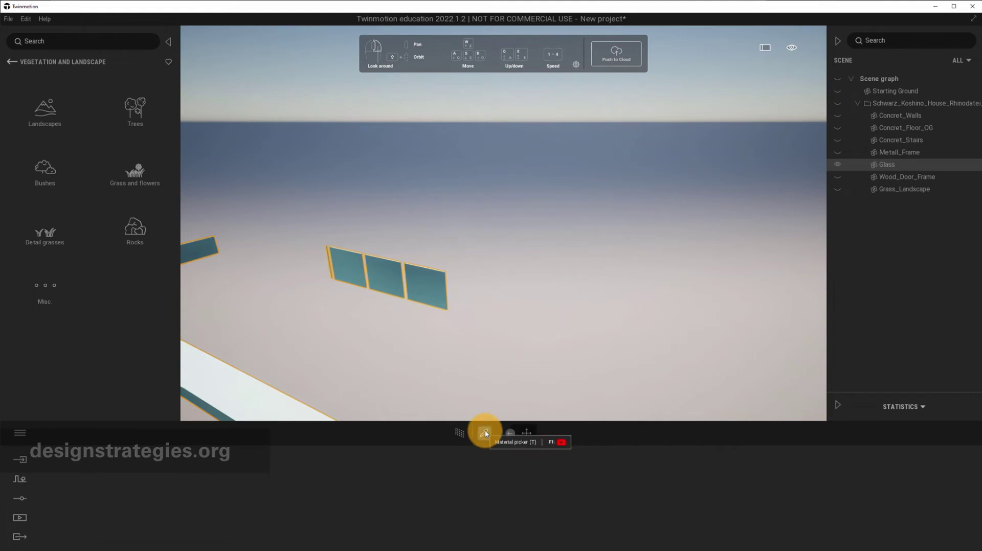
{"action": "left_click", "coordinate": [437, 293]}
{"action": "left_click", "coordinate": [828, 499]}
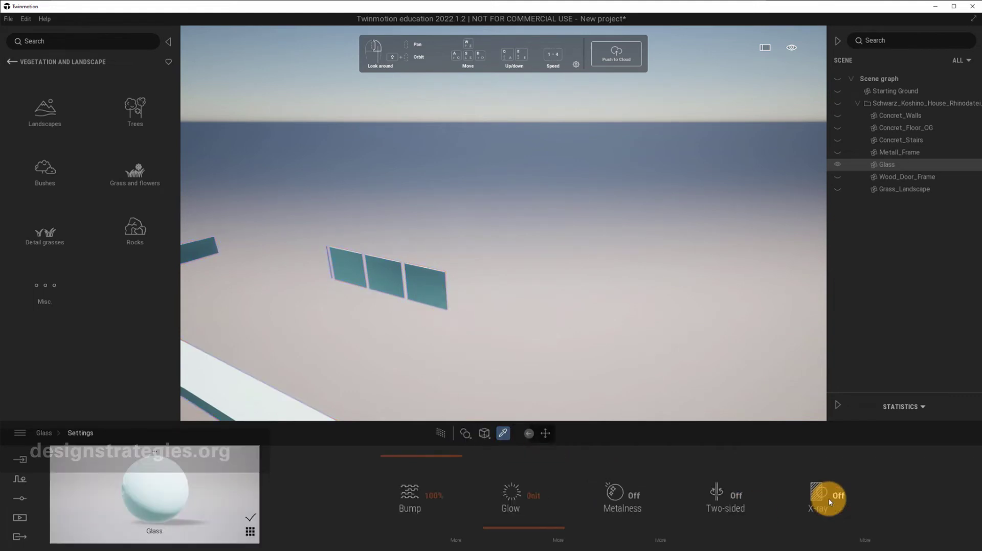
{"action": "left_click", "coordinate": [727, 498]}
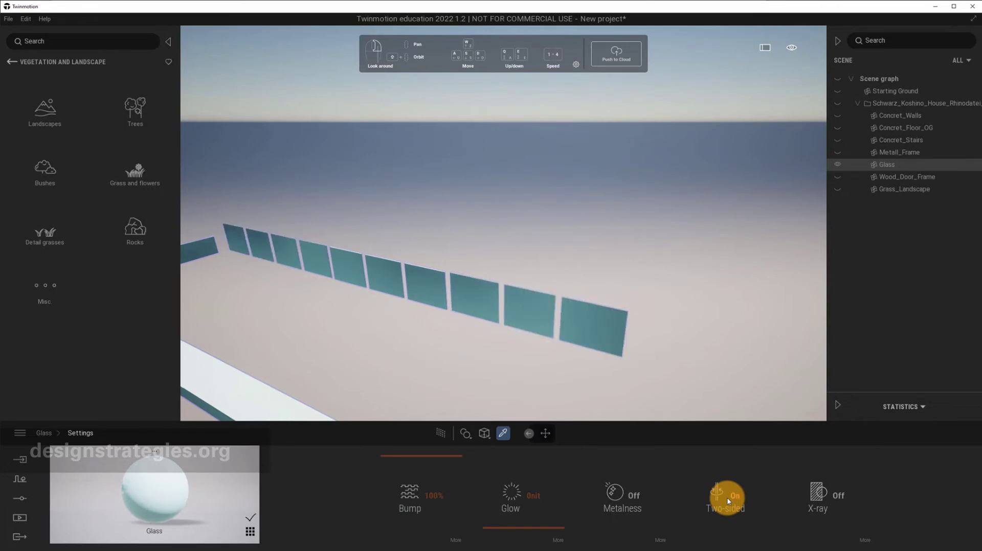
{"action": "left_click", "coordinate": [727, 499]}
{"action": "left_click", "coordinate": [727, 498]}
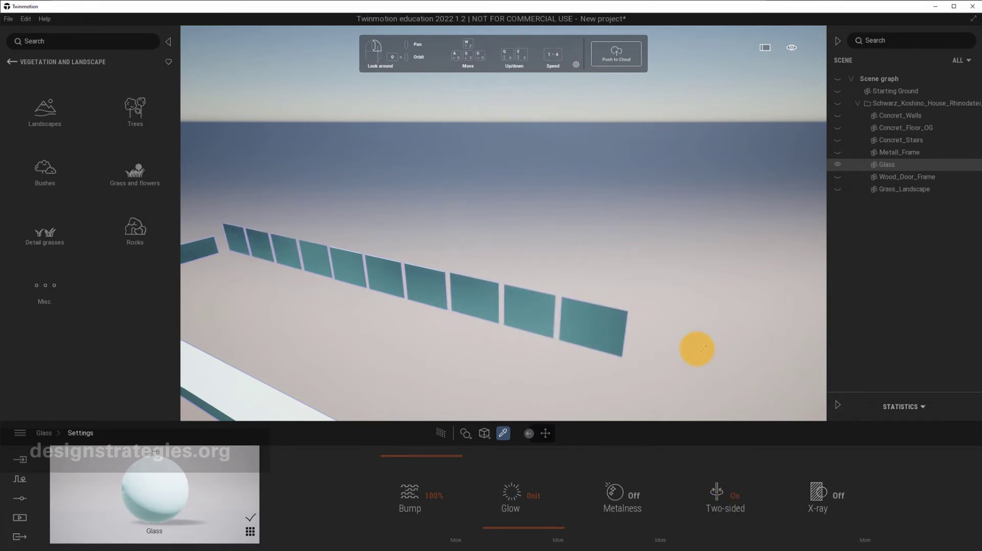
Examine the row of isolated glass panes up close, checking their faces, edges and thickness
{"action": "middle_click_drag", "start_coordinate": [622, 291], "coordinate": [616, 296], "text": "shift"}
{"action": "key", "text": "w"}
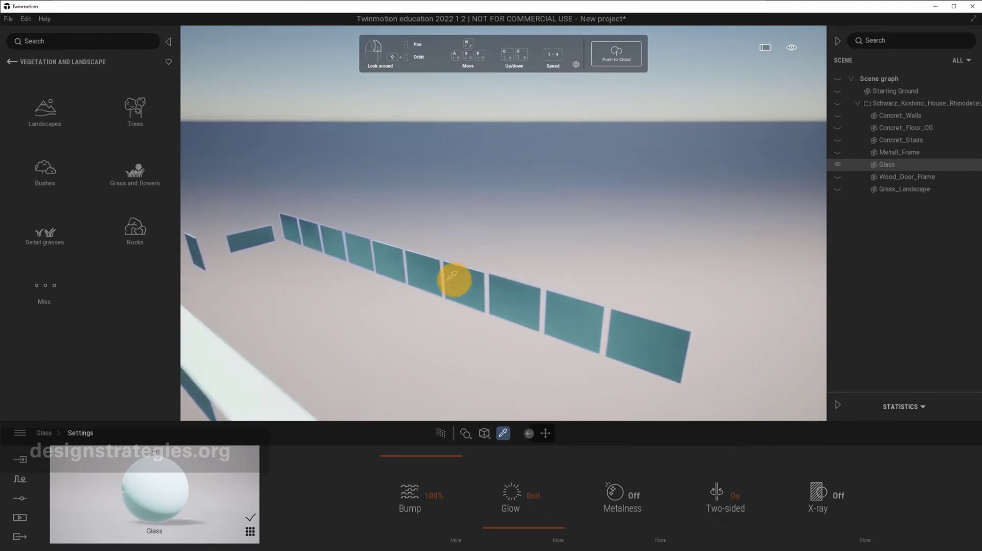
{"action": "right_click_drag", "start_coordinate": [482, 298], "coordinate": [484, 260]}
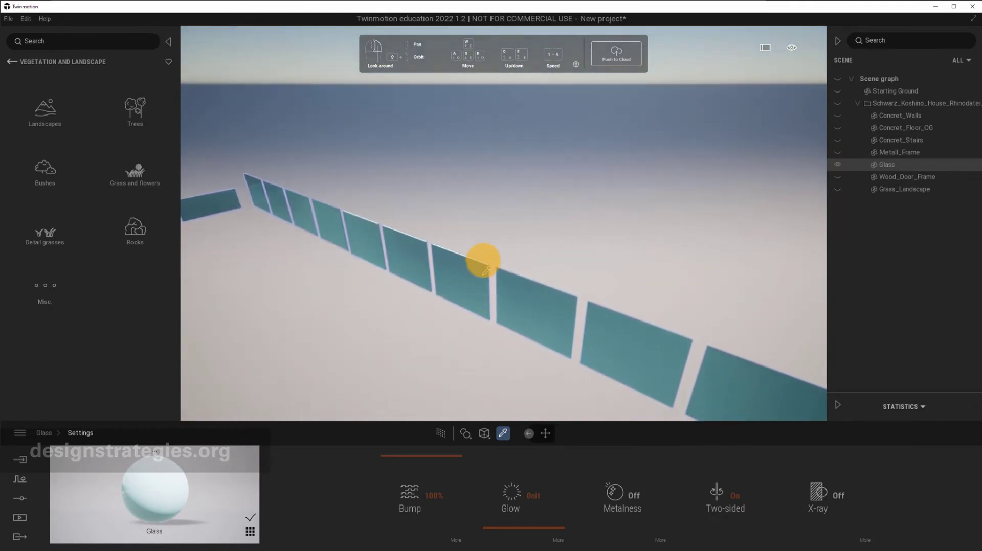
{"action": "key", "text": "w"}
{"action": "key", "text": "w"}
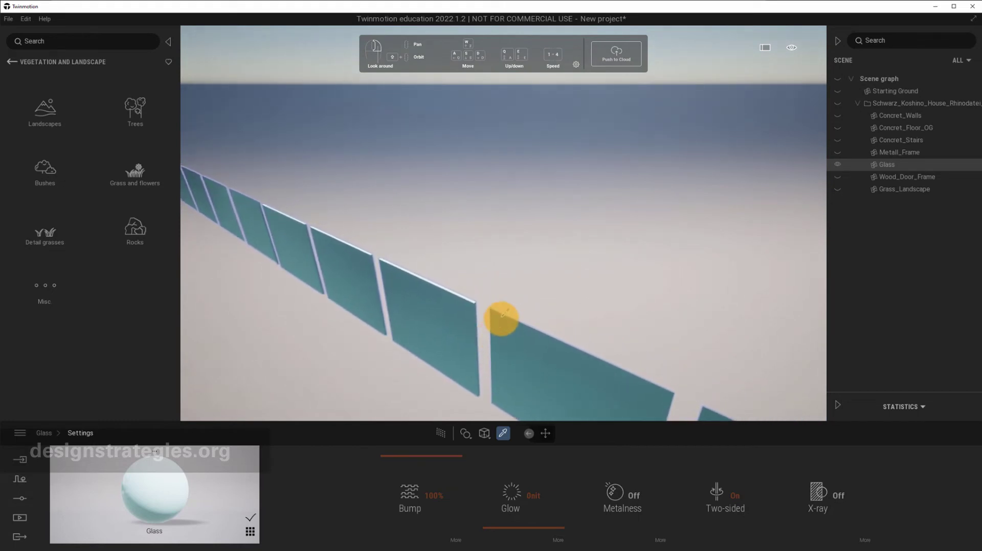
{"action": "right_click_drag", "start_coordinate": [501, 318], "coordinate": [502, 318]}
{"action": "key", "text": "w"}
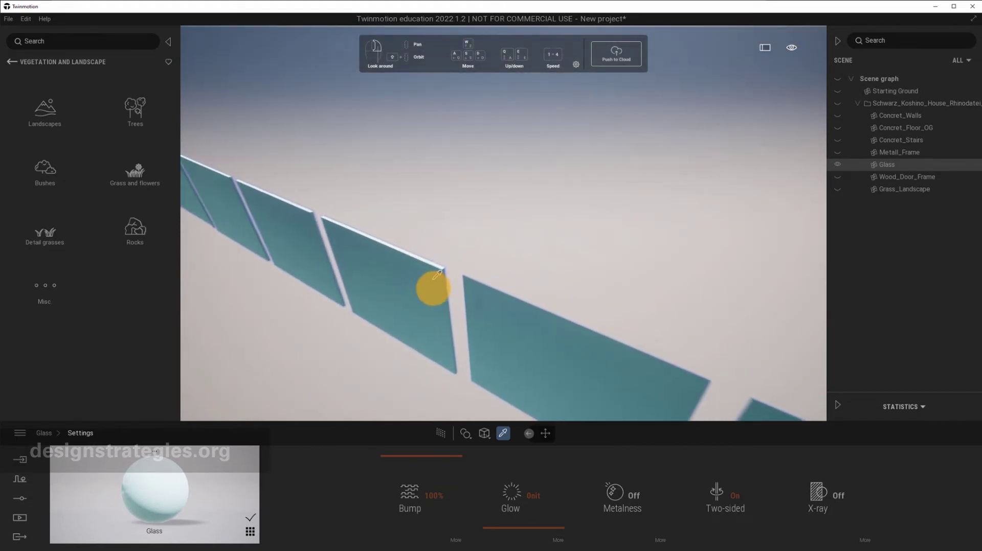
{"action": "right_click_drag", "start_coordinate": [437, 272], "coordinate": [437, 272]}
{"action": "key", "text": "w"}
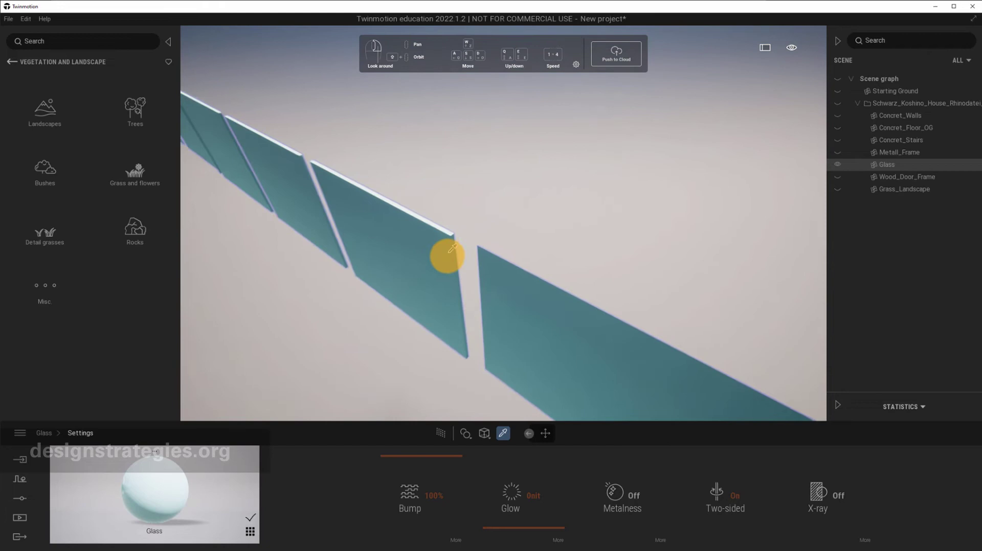
{"action": "key", "text": "w"}
{"action": "right_click_drag", "start_coordinate": [416, 247], "coordinate": [404, 242]}
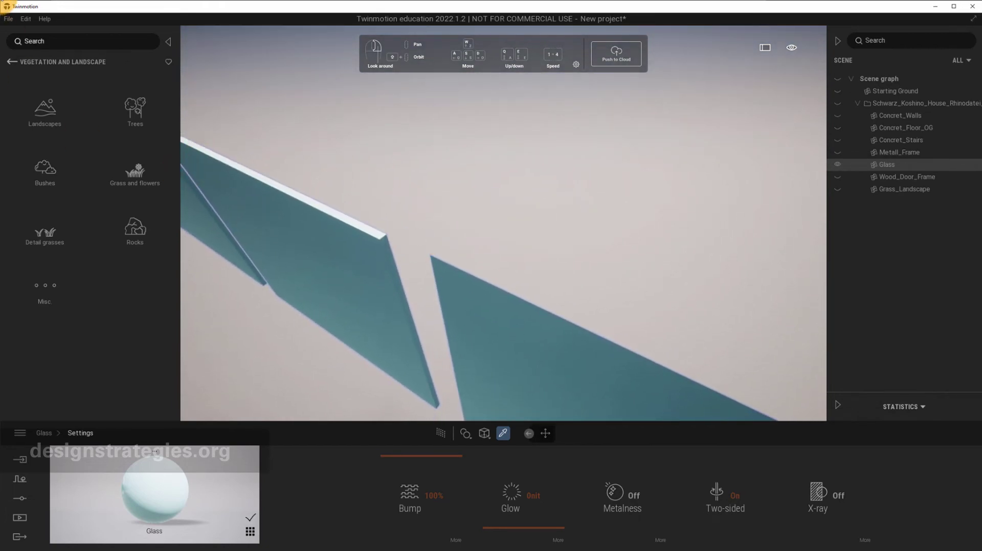
Apply the Two sided glass material from the library's glass collection to the isolated panes
{"action": "left_click", "coordinate": [12, 60]}
{"action": "left_click", "coordinate": [45, 112]}
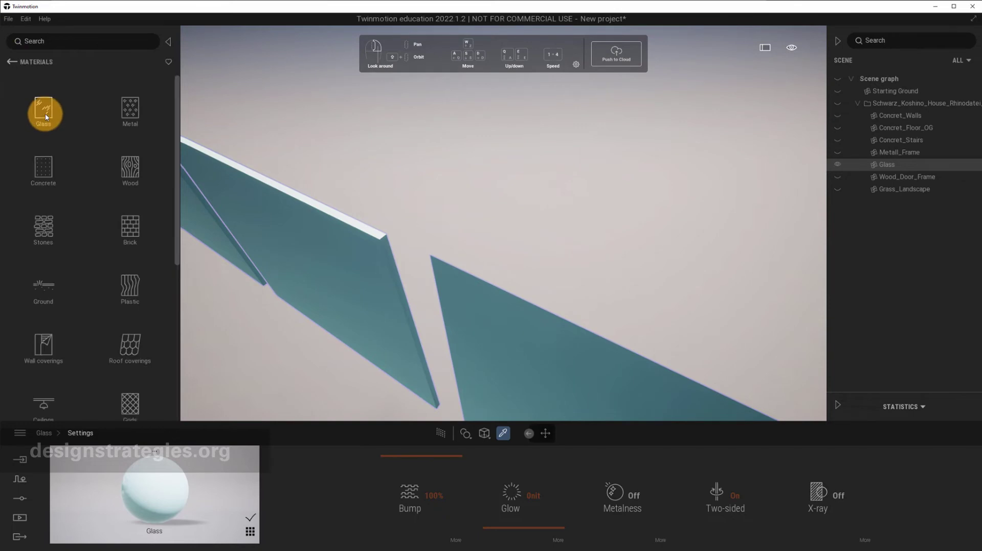
{"action": "left_click", "coordinate": [43, 117]}
{"action": "mouse_move", "coordinate": [51, 119]}
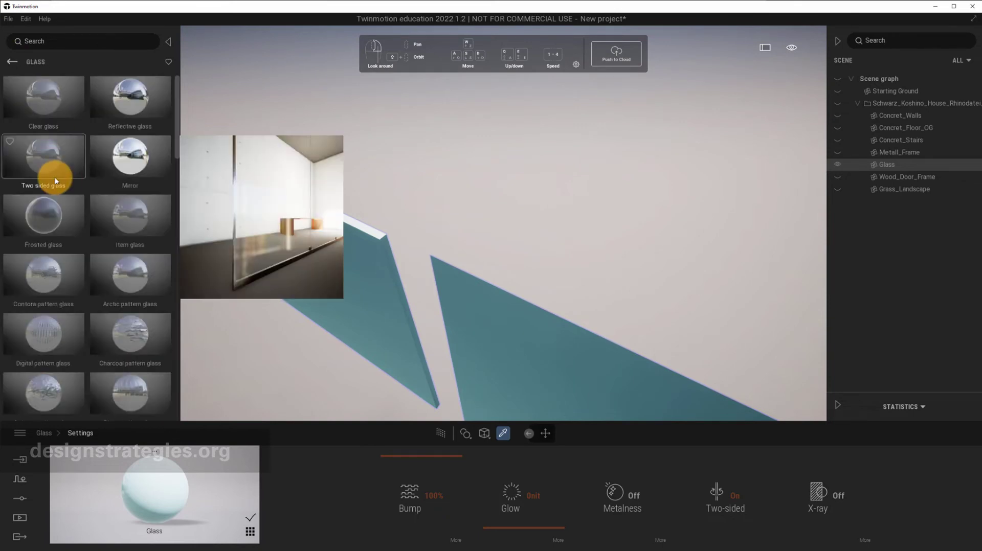
{"action": "left_click_drag", "start_coordinate": [46, 171], "coordinate": [345, 305]}
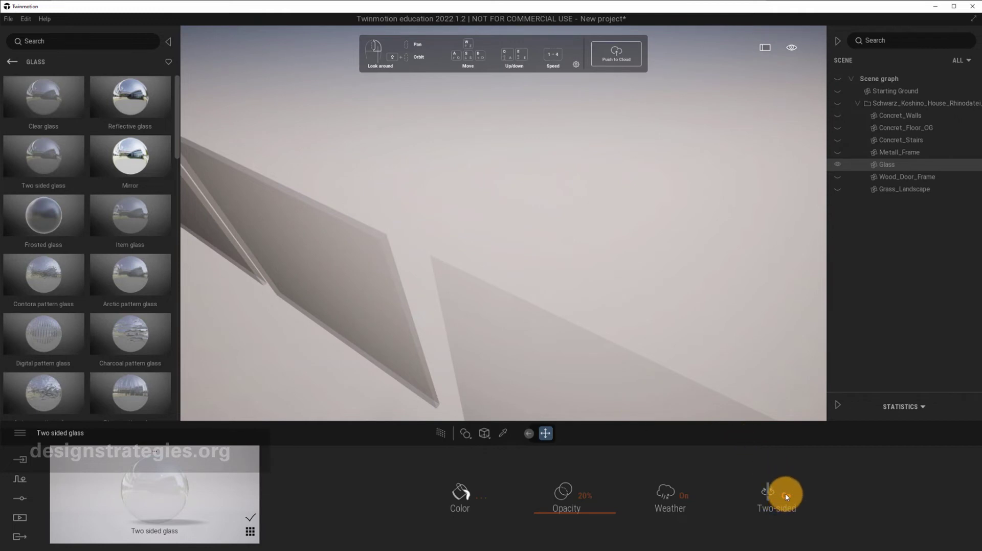
Compare the Two sided glass panes with Two-sided off and on, leaving the setting on
{"action": "left_click", "coordinate": [786, 496]}
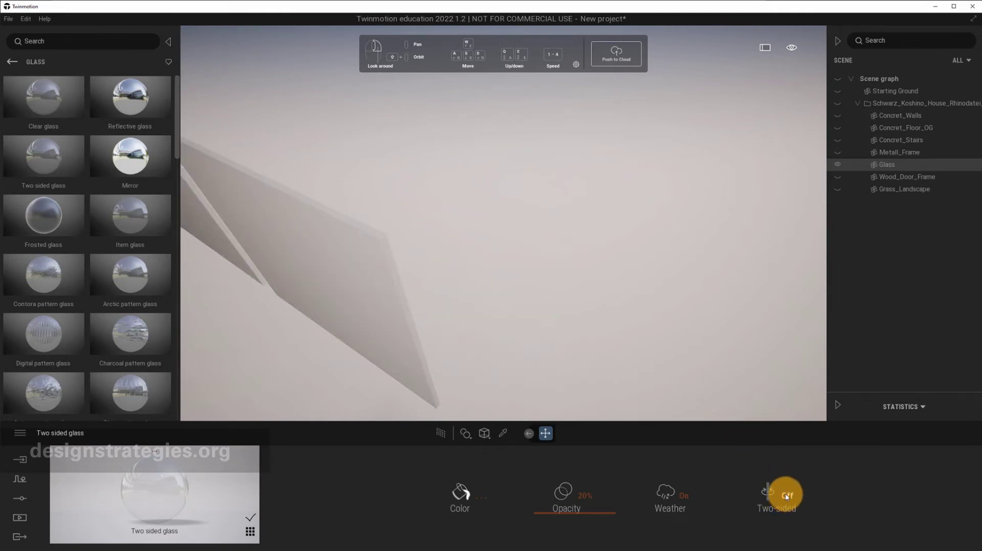
{"action": "left_click", "coordinate": [786, 496]}
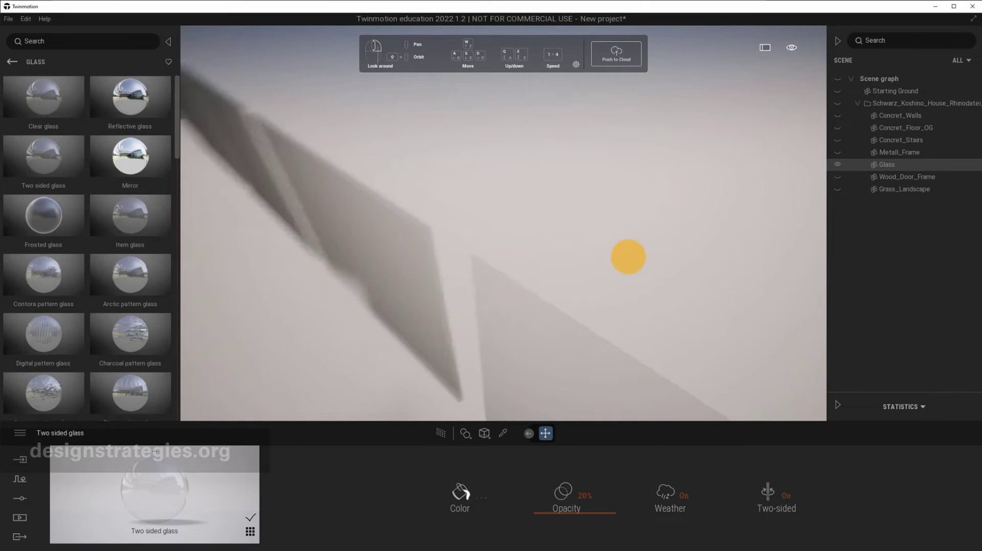
{"action": "right_click_drag", "start_coordinate": [628, 257], "coordinate": [632, 256]}
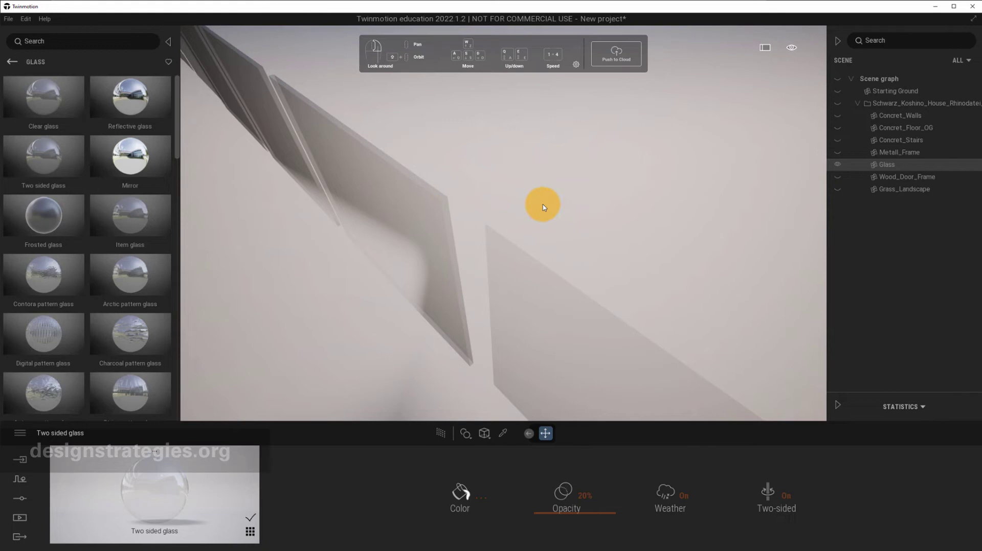
{"action": "right_click_drag", "start_coordinate": [568, 231], "coordinate": [568, 231]}
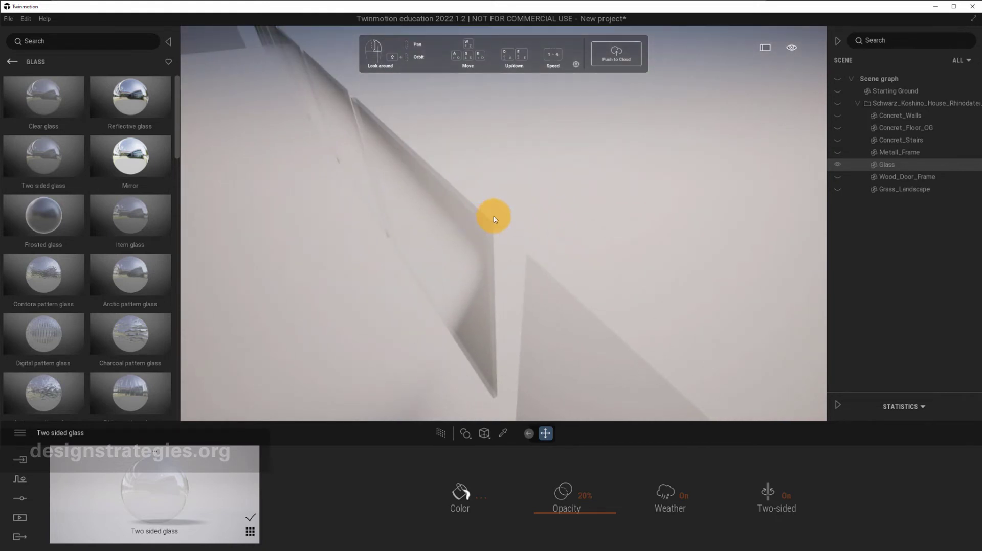
{"action": "left_click_drag", "start_coordinate": [494, 219], "coordinate": [794, 254]}
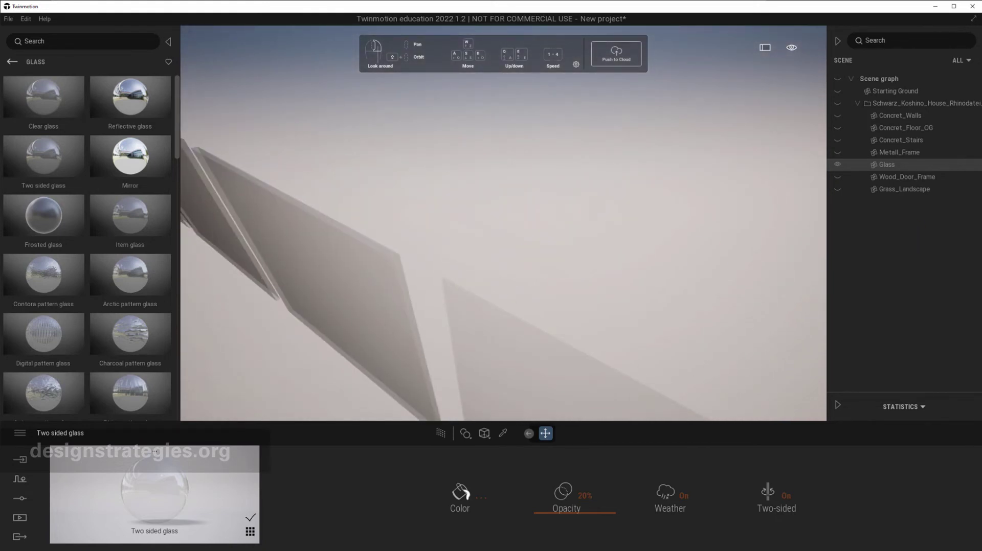
{"action": "left_click", "coordinate": [922, 266]}
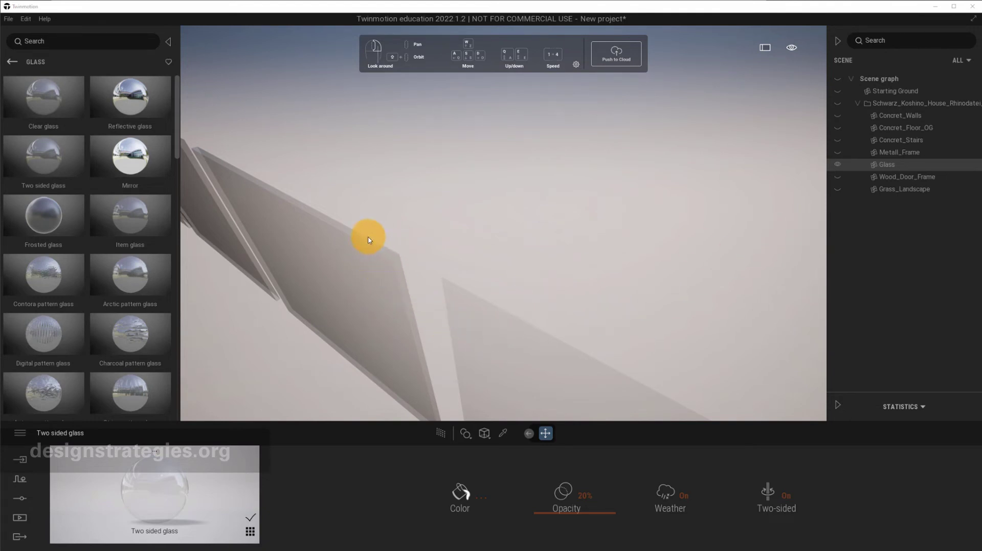
End the isolation of the Glass object to show the whole model
{"action": "left_click_drag", "start_coordinate": [470, 300], "coordinate": [944, 244]}
{"action": "right_click", "coordinate": [895, 162]}
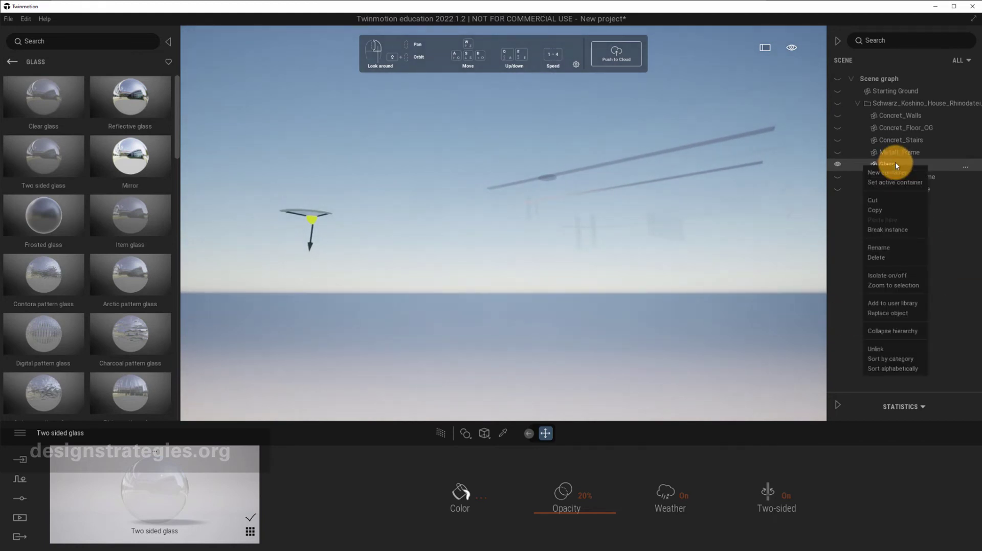
{"action": "left_click", "coordinate": [899, 276]}
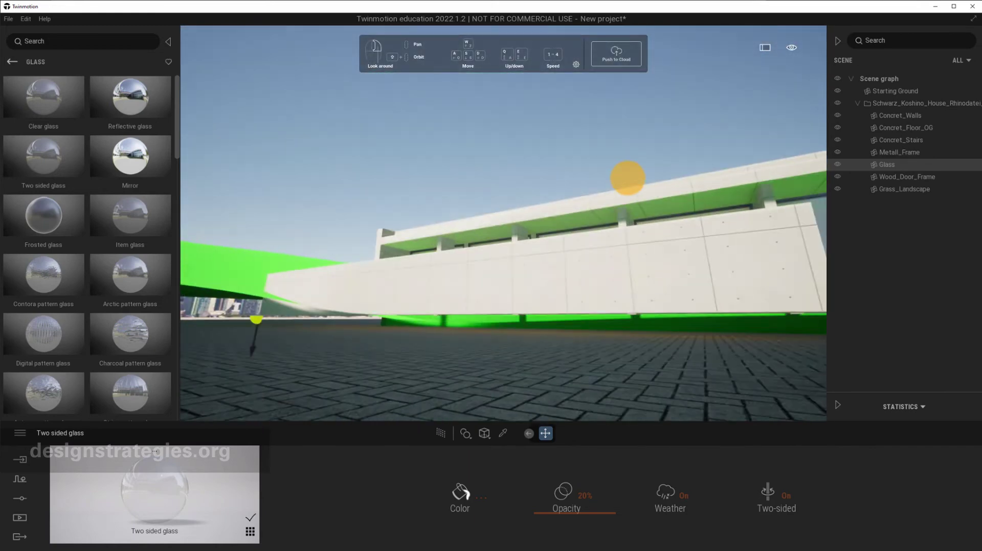
Examine the new glass in the house's windows, looking through the panes and frames into the rooms from several angles
{"action": "key", "text": "e"}
{"action": "right_click_drag", "start_coordinate": [628, 178], "coordinate": [625, 184]}
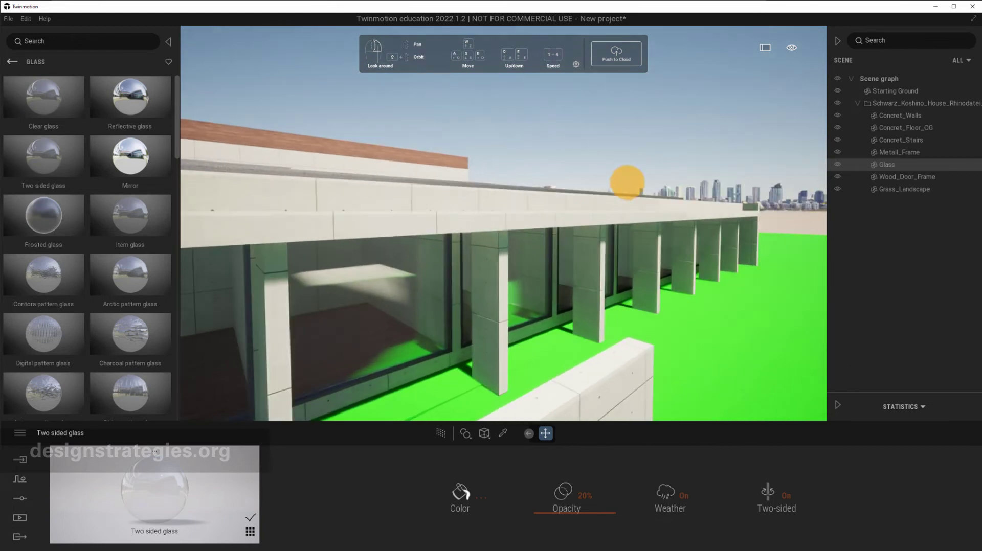
{"action": "key", "text": "w"}
{"action": "right_click_drag", "start_coordinate": [625, 184], "coordinate": [625, 183]}
{"action": "key", "text": "w"}
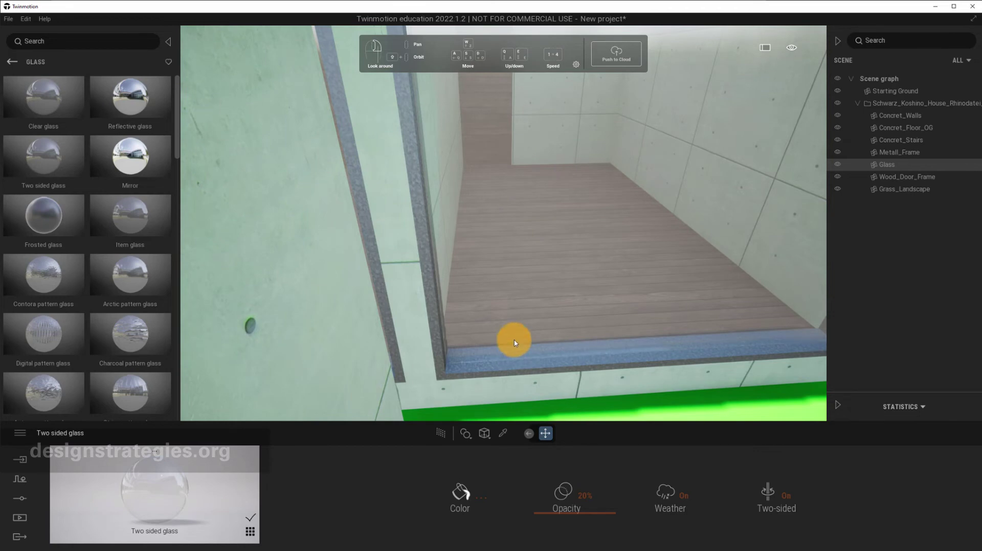
{"action": "scroll", "coordinate": [522, 323], "scroll_direction": "down", "scroll_amount": 5}
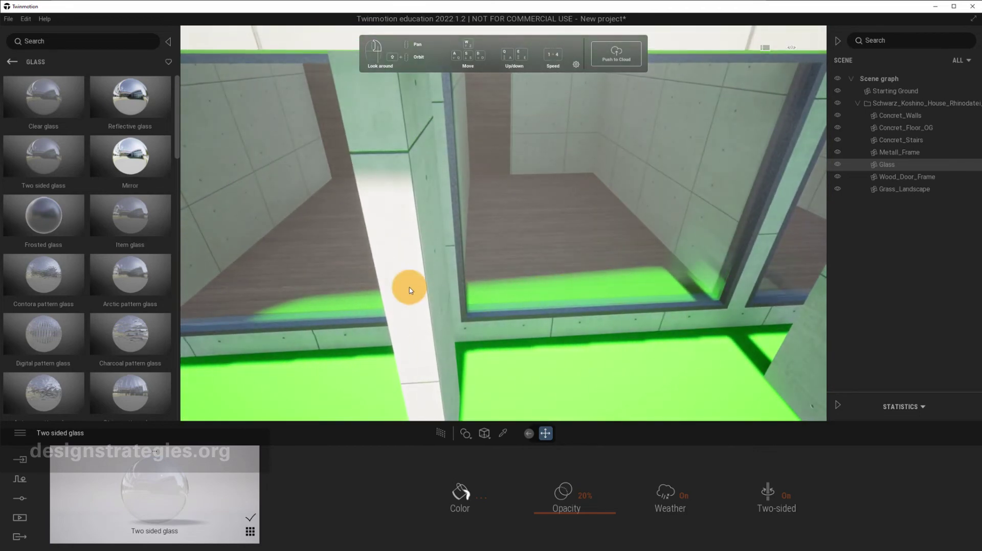
{"action": "mouse_move", "coordinate": [435, 271]}
{"action": "right_mouse_down"}
{"action": "mouse_move", "coordinate": [447, 270]}
{"action": "mouse_move", "coordinate": [438, 269]}
{"action": "right_mouse_up"}
{"action": "key", "text": "w"}
{"action": "key", "text": "s"}
{"action": "key", "text": "w"}
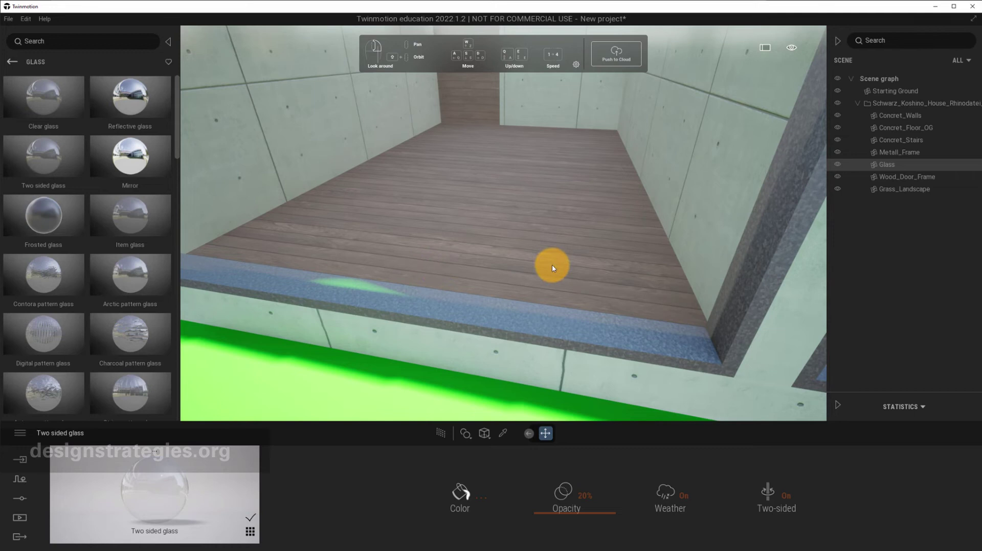
{"action": "mouse_move", "coordinate": [700, 310]}
{"action": "right_mouse_down"}
{"action": "mouse_move", "coordinate": [693, 287]}
{"action": "mouse_move", "coordinate": [631, 317]}
{"action": "mouse_move", "coordinate": [635, 324]}
{"action": "mouse_move", "coordinate": [603, 322]}
{"action": "right_mouse_up"}
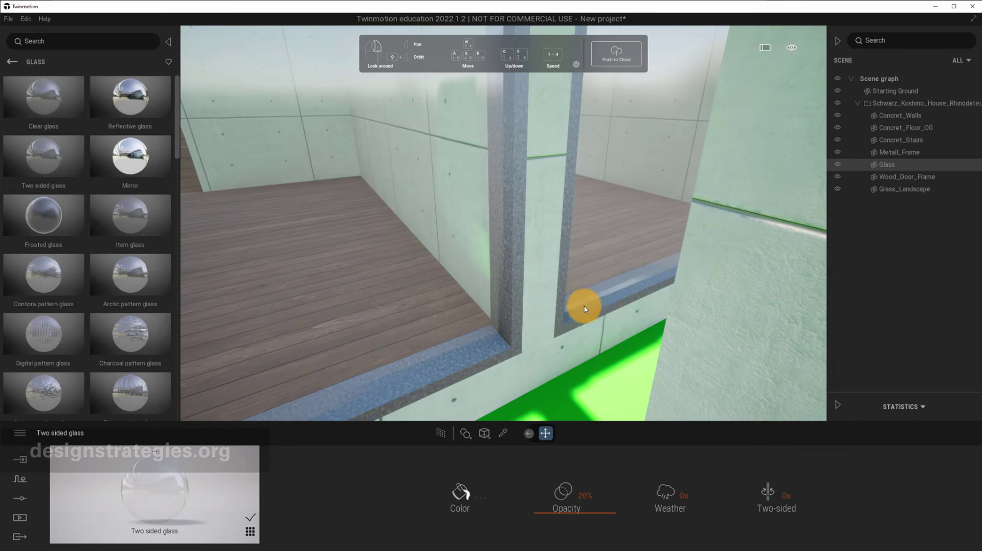
{"action": "left_click_drag", "start_coordinate": [555, 308], "coordinate": [471, 297]}
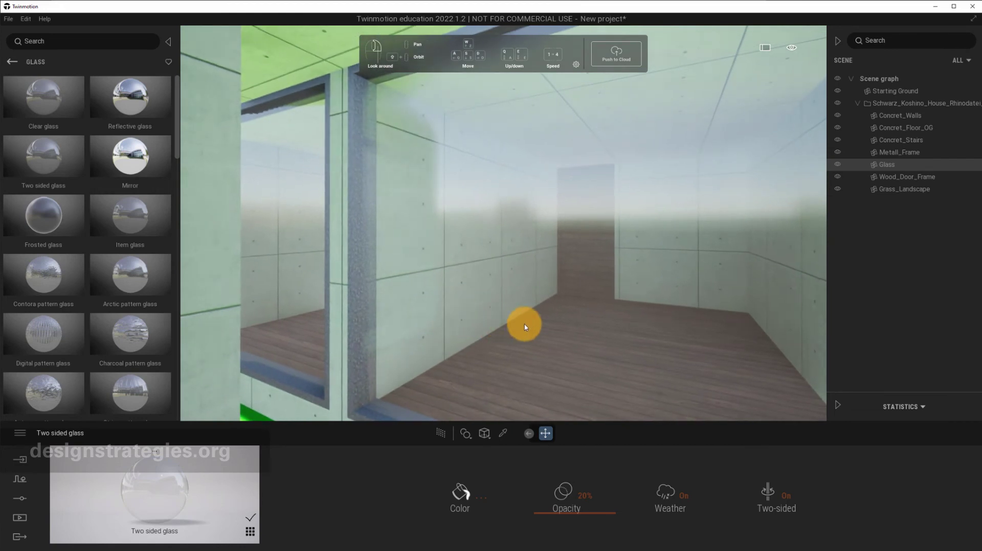
{"action": "mouse_move", "coordinate": [524, 324]}
{"action": "right_mouse_down"}
{"action": "mouse_move", "coordinate": [533, 325]}
{"action": "mouse_move", "coordinate": [524, 323]}
{"action": "right_mouse_up"}
{"action": "left_click_drag", "start_coordinate": [524, 324], "coordinate": [526, 328]}
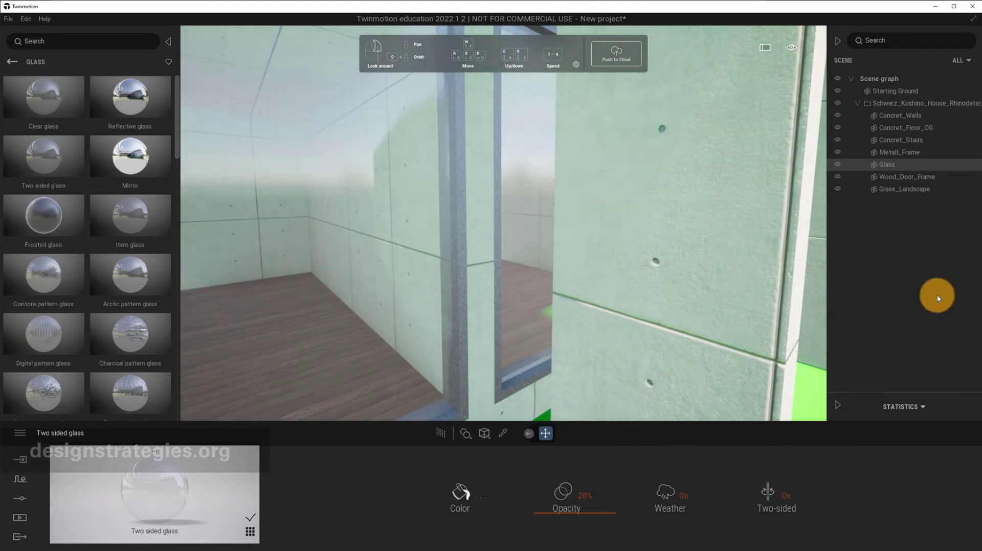
{"action": "left_click_drag", "start_coordinate": [576, 287], "coordinate": [697, 203]}
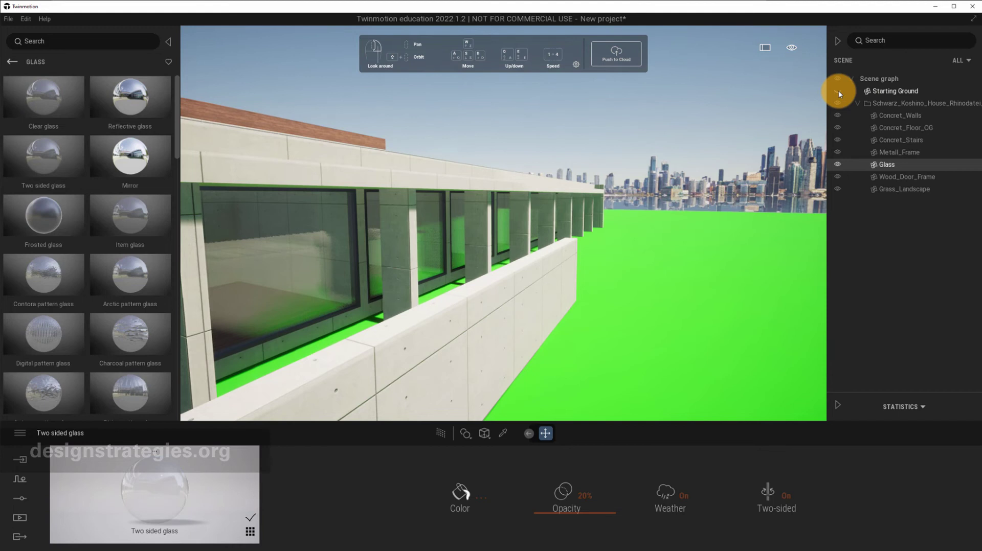
Delete the Starting Ground object from the scene graph
{"action": "left_click", "coordinate": [889, 87]}
{"action": "right_click", "coordinate": [888, 85]}
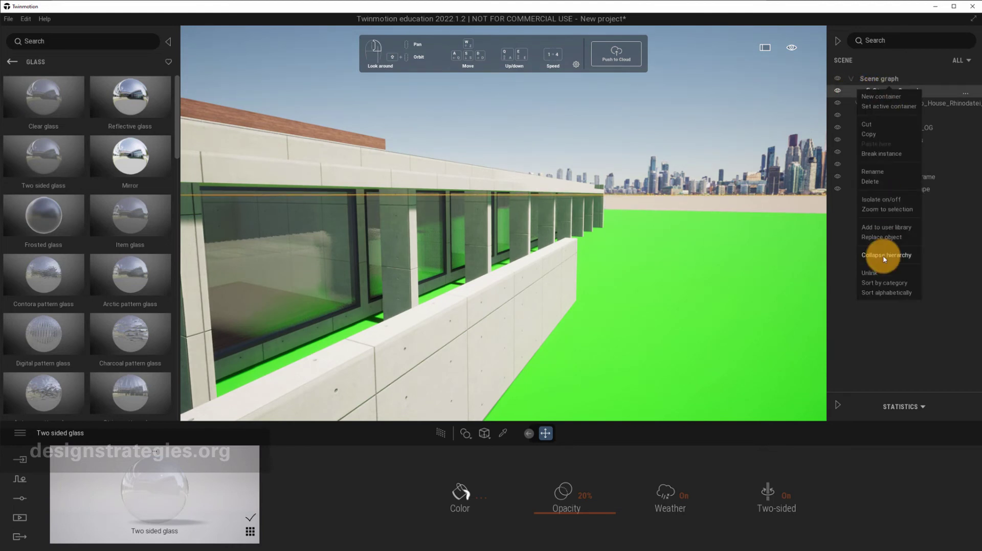
{"action": "left_click", "coordinate": [876, 181]}
Examine the house and its surrounding terrain from above with the starting ground removed
{"action": "scroll", "coordinate": [568, 292], "scroll_direction": "up", "scroll_amount": 5}
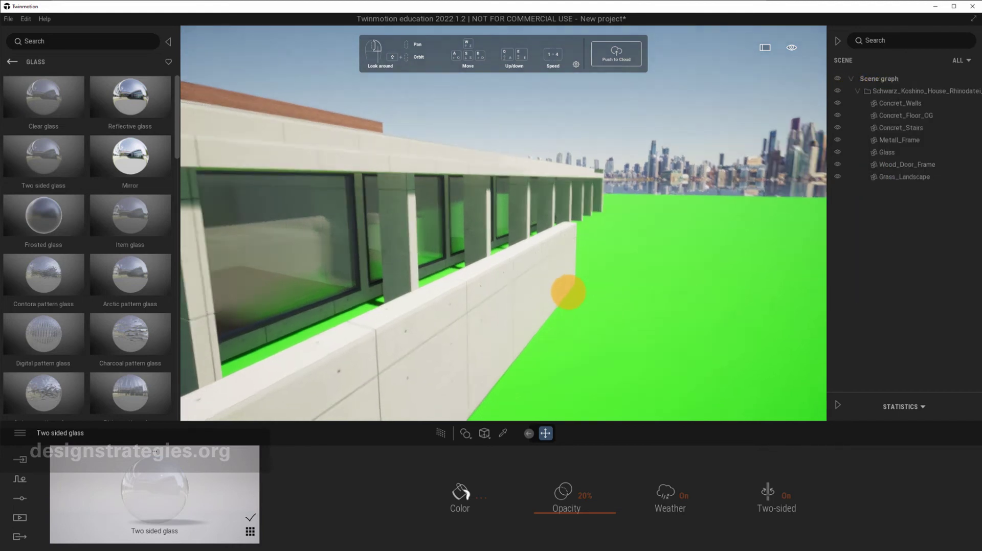
{"action": "key", "text": "s"}
{"action": "right_click_drag", "start_coordinate": [566, 290], "coordinate": [567, 290]}
{"action": "key", "text": "w"}
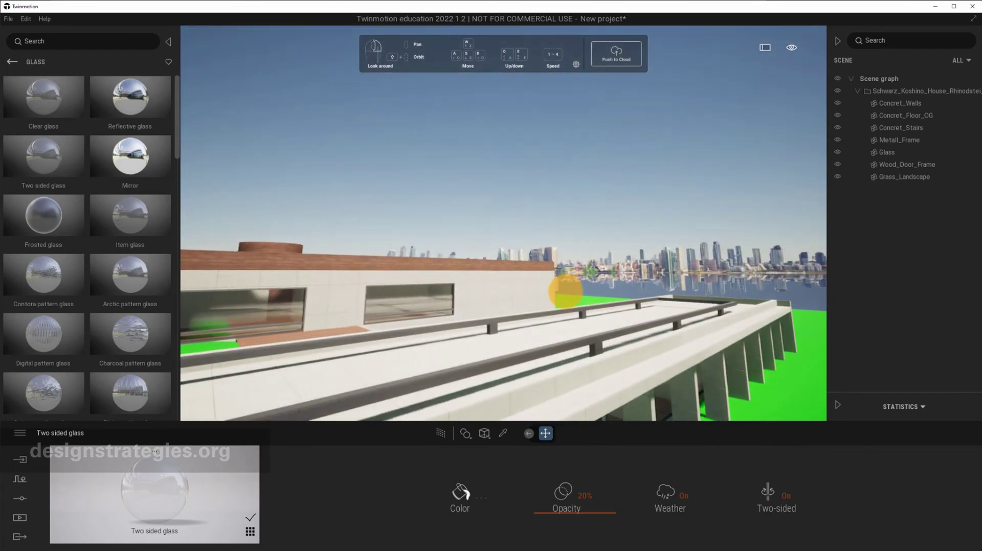
{"action": "key", "text": "s"}
{"action": "right_click_drag", "start_coordinate": [566, 292], "coordinate": [567, 292]}
{"action": "key", "text": "w"}
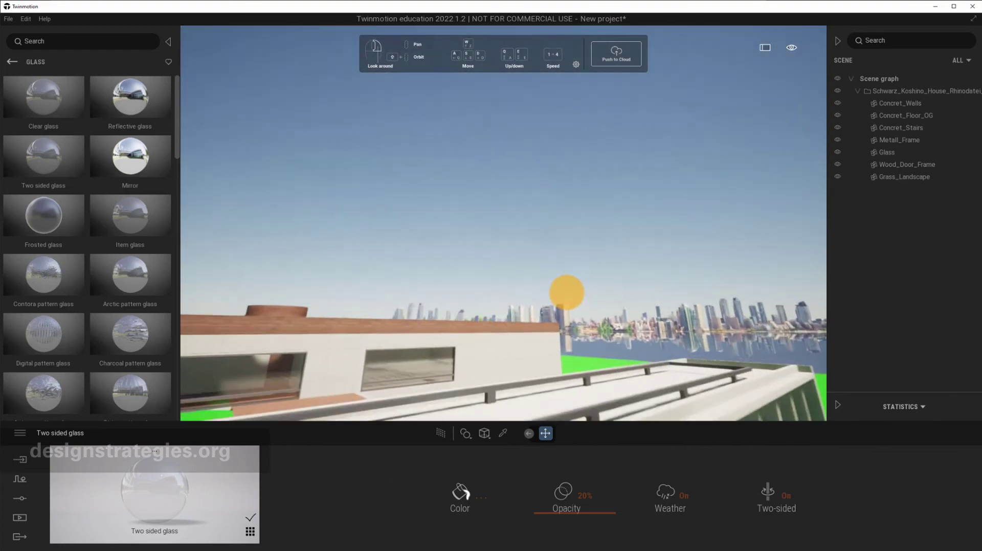
{"action": "left_click_drag", "start_coordinate": [566, 292], "coordinate": [550, 296]}
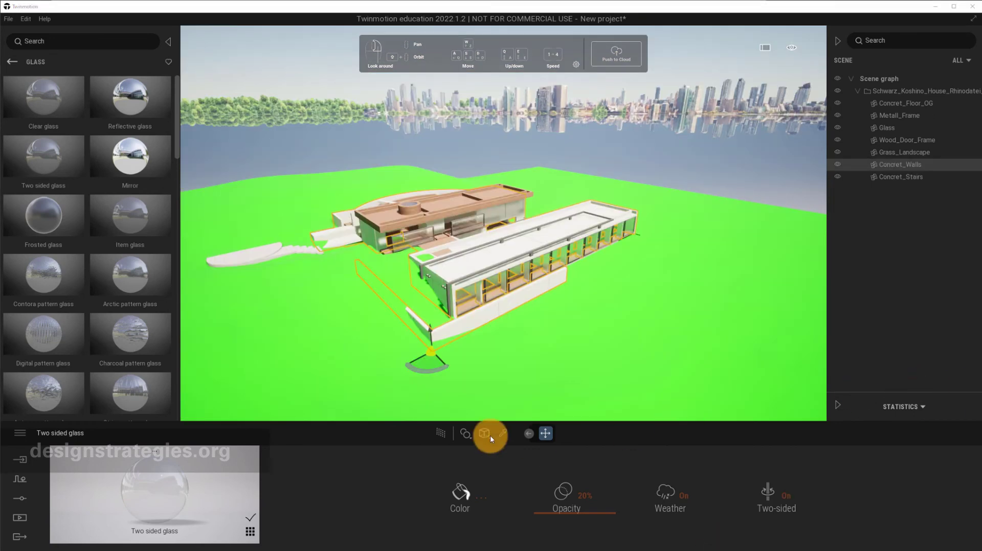
Try moving the Concret_Walls object sideways away from the rest of the house, and move it back toward its original place
{"action": "left_click", "coordinate": [431, 360]}
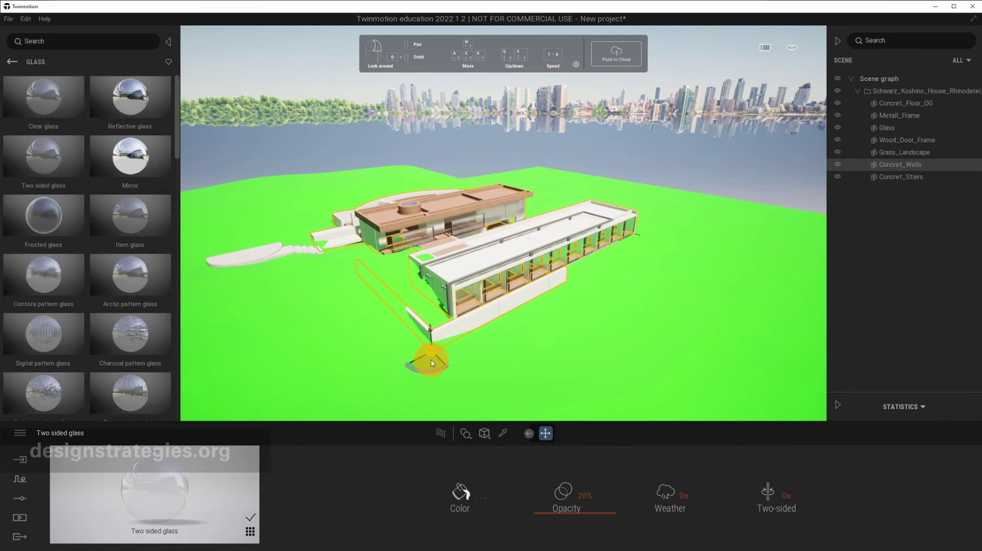
{"action": "left_click", "coordinate": [463, 362]}
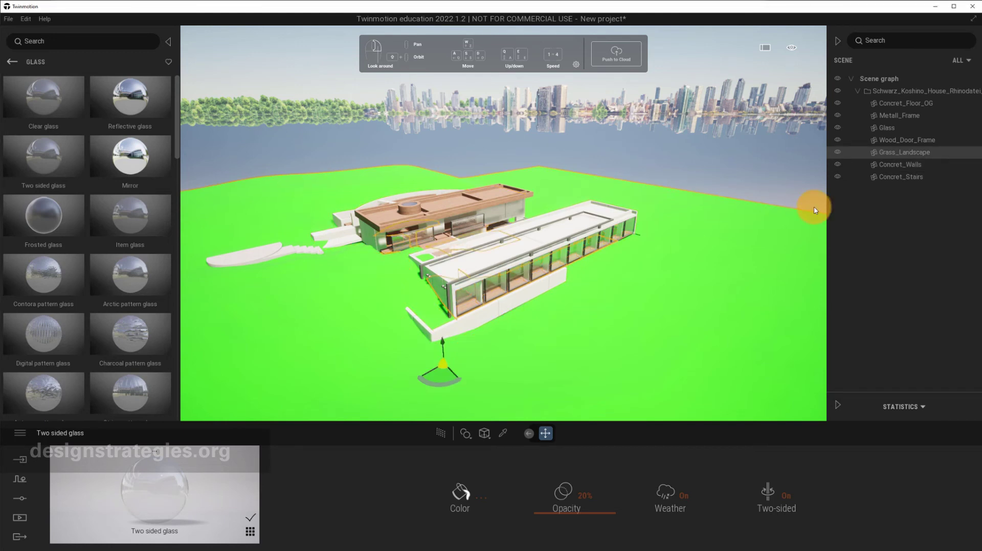
{"action": "left_click", "coordinate": [900, 167]}
{"action": "left_click_drag", "start_coordinate": [427, 355], "coordinate": [467, 365]}
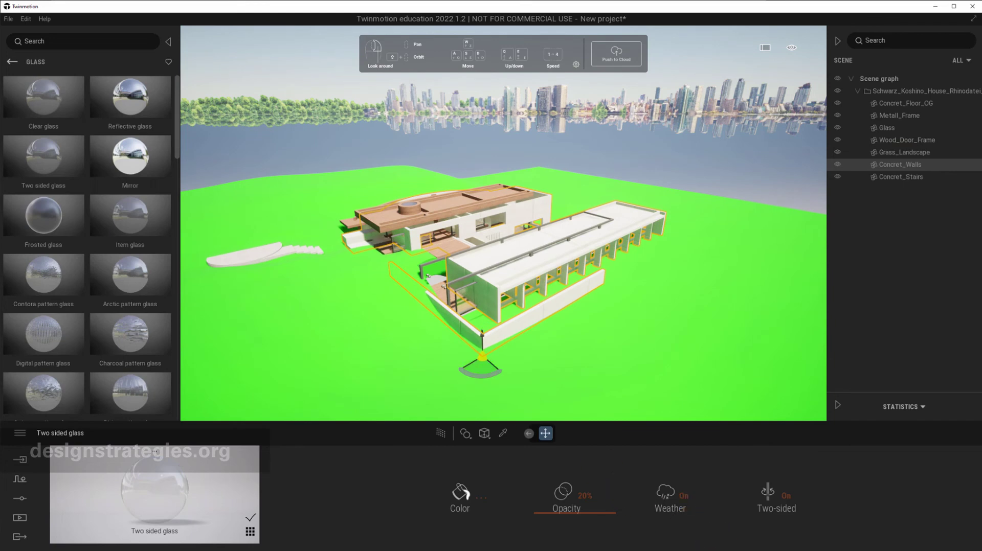
{"action": "left_click", "coordinate": [566, 531]}
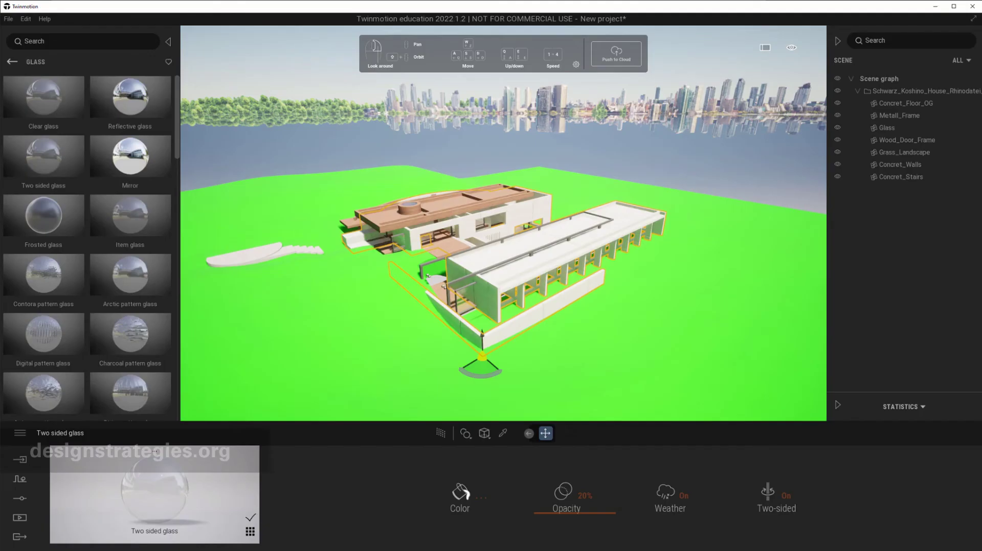
{"action": "left_click", "coordinate": [624, 347]}
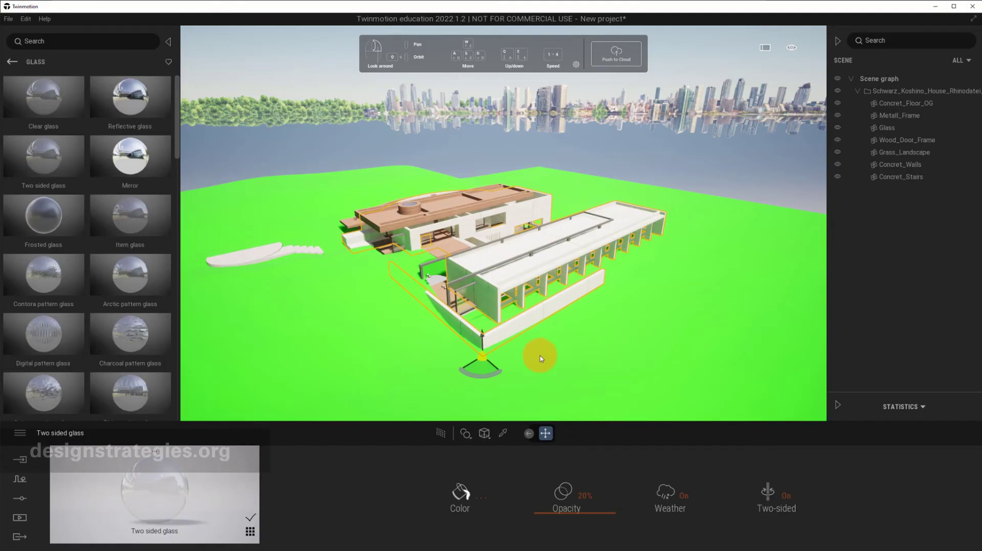
{"action": "left_click_drag", "start_coordinate": [481, 374], "coordinate": [432, 370]}
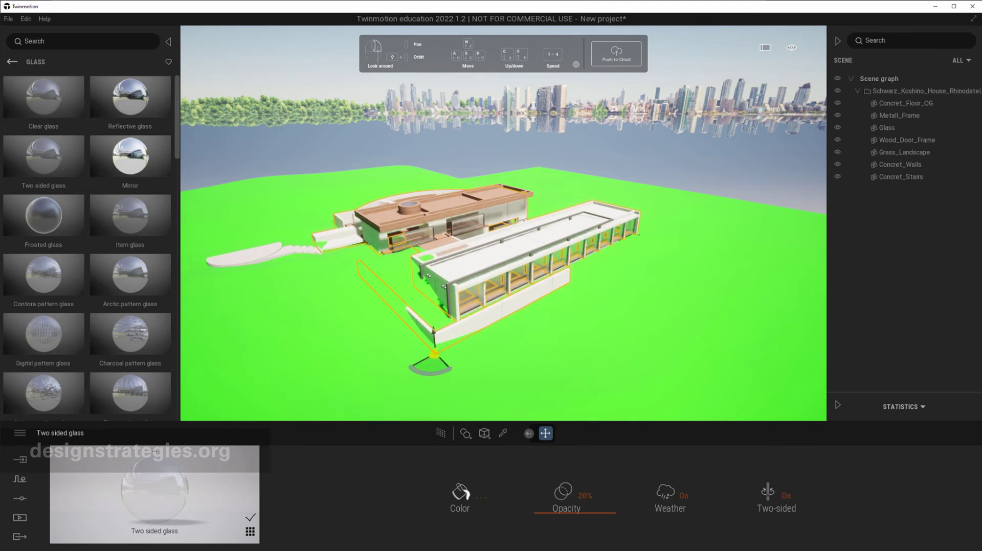
Switch to Rhino, raise the rounded platform at the end of the outdoor stairs, and synchronize the model through Datasmith
{"action": "left_click", "coordinate": [657, 533]}
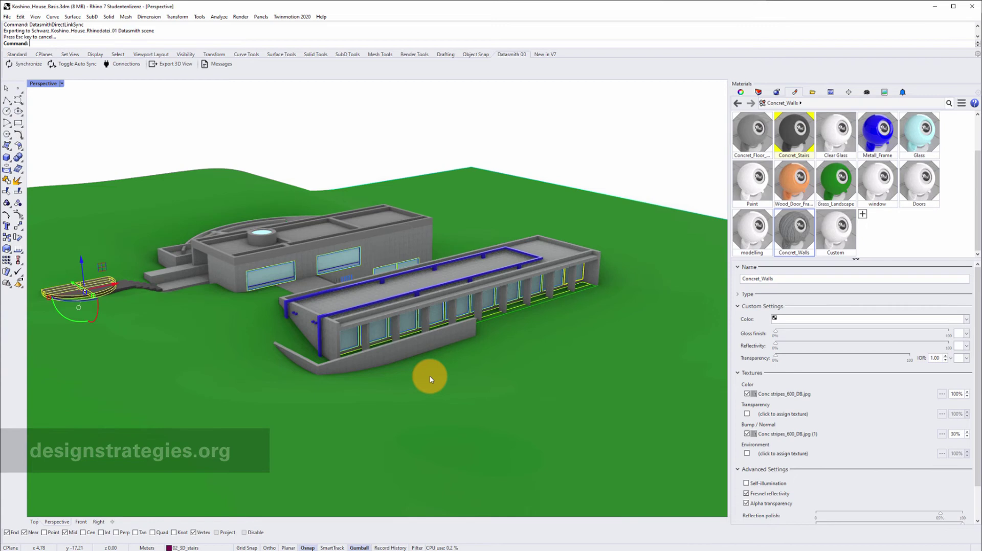
{"action": "left_click_drag", "start_coordinate": [81, 270], "coordinate": [79, 243]}
{"action": "left_click", "coordinate": [89, 115]}
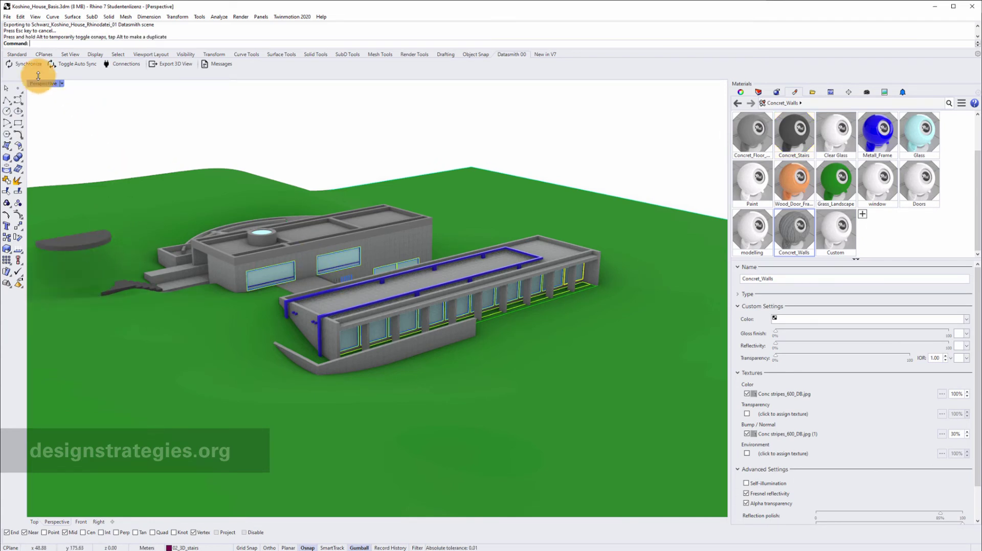
{"action": "left_click", "coordinate": [27, 65]}
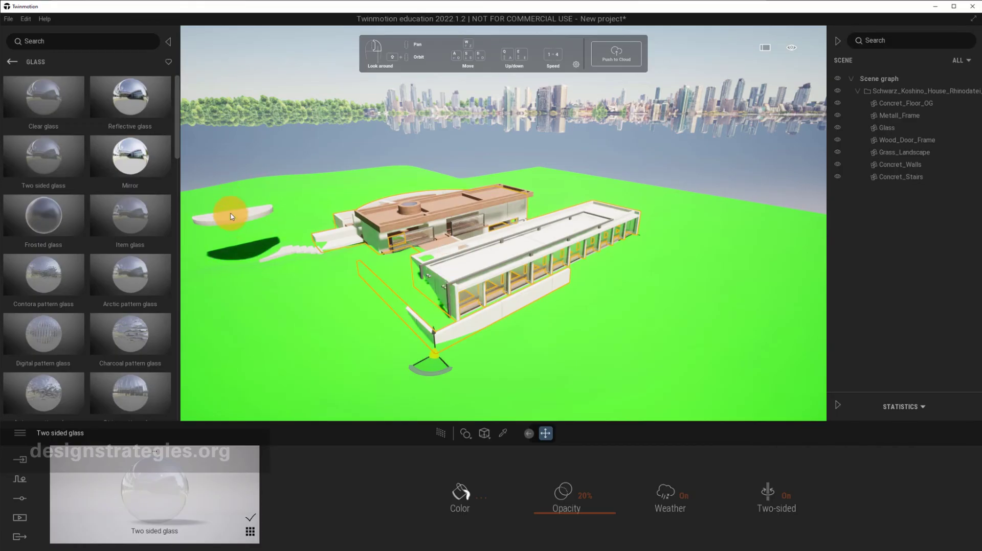
Switch to Rhino, undo the move of the stair platform, synchronize the model again, and return to Twinmotion
{"action": "left_click", "coordinate": [694, 550]}
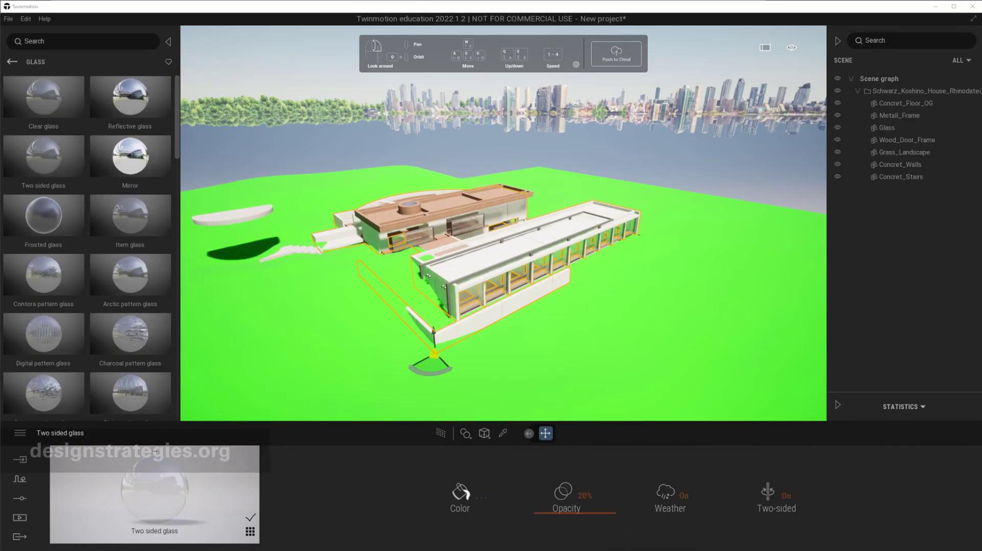
{"action": "left_click", "coordinate": [660, 543]}
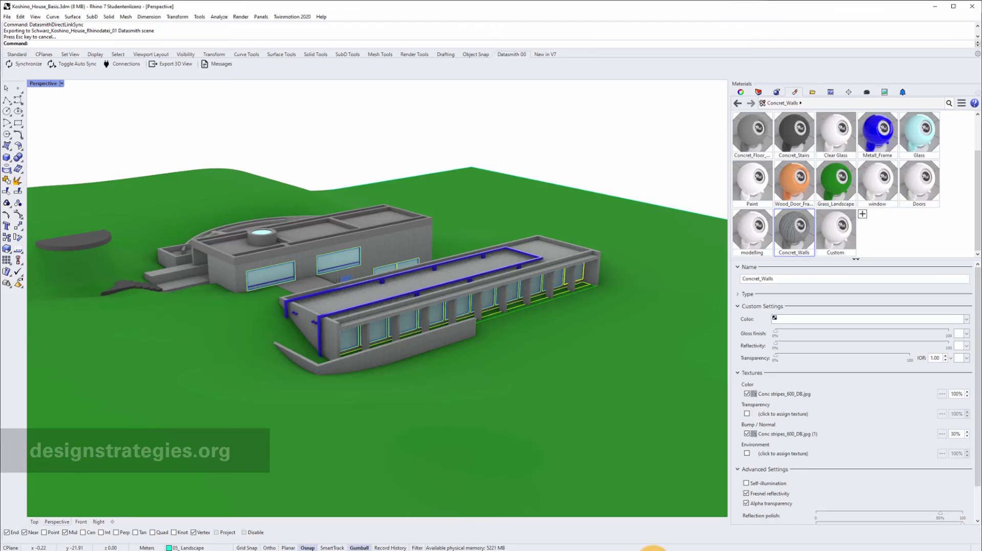
{"action": "key", "text": "ctrl+z"}
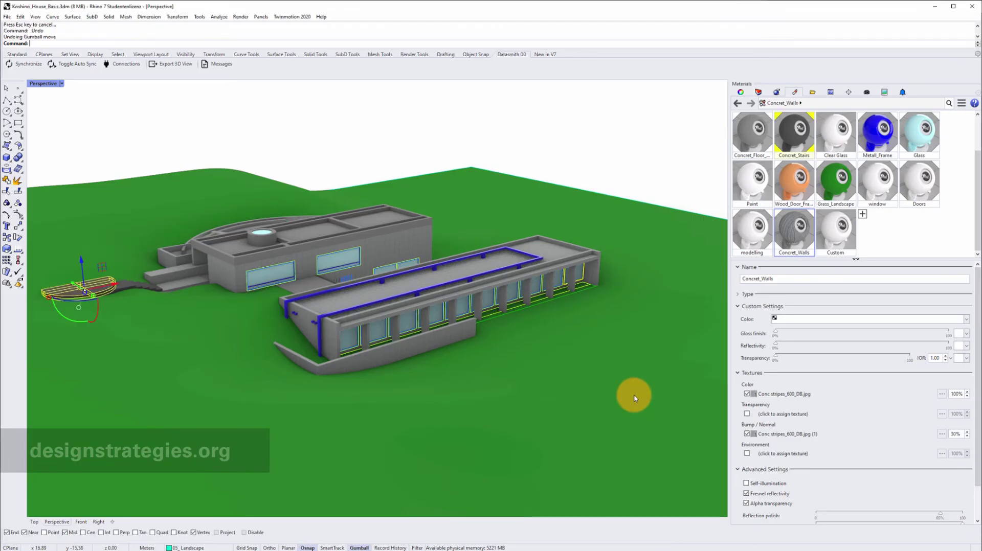
{"action": "left_click", "coordinate": [21, 64]}
{"action": "key", "text": "alt+Tab"}
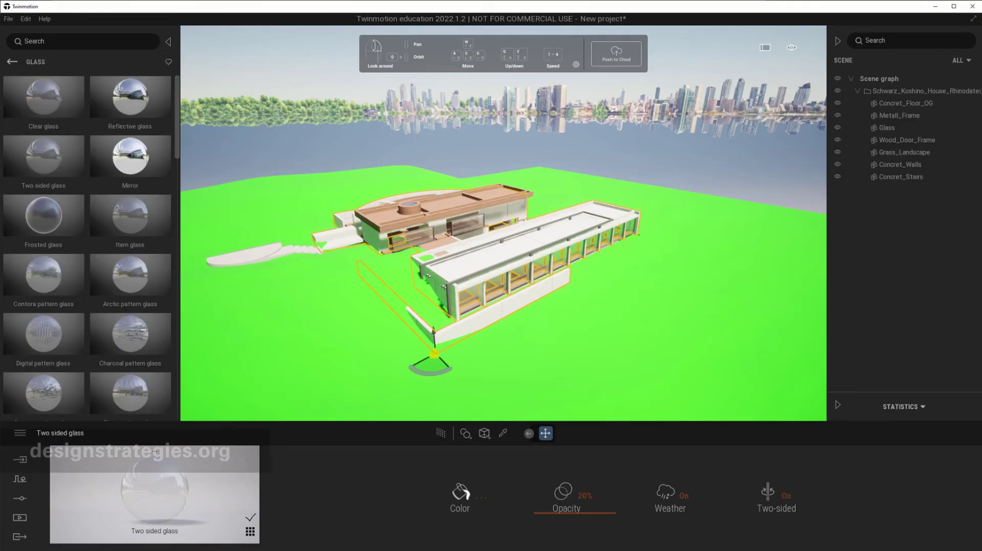
Add a large box with the concrete wall material in front of the house's lower wing in Rhino
{"action": "left_click", "coordinate": [395, 302]}
{"action": "left_click", "coordinate": [357, 249]}
{"action": "left_click", "coordinate": [388, 213]}
{"action": "left_click", "coordinate": [439, 281]}
{"action": "left_click", "coordinate": [584, 286]}
{"action": "left_click", "coordinate": [960, 313]}
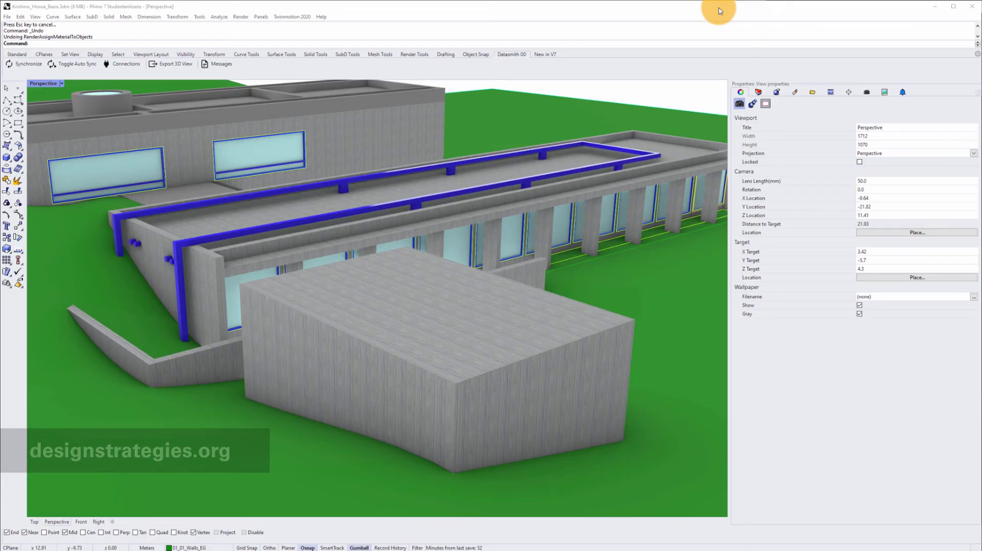
Close Rhino without saving the changes to Koshino_House_Basis
{"action": "left_click", "coordinate": [973, 7]}
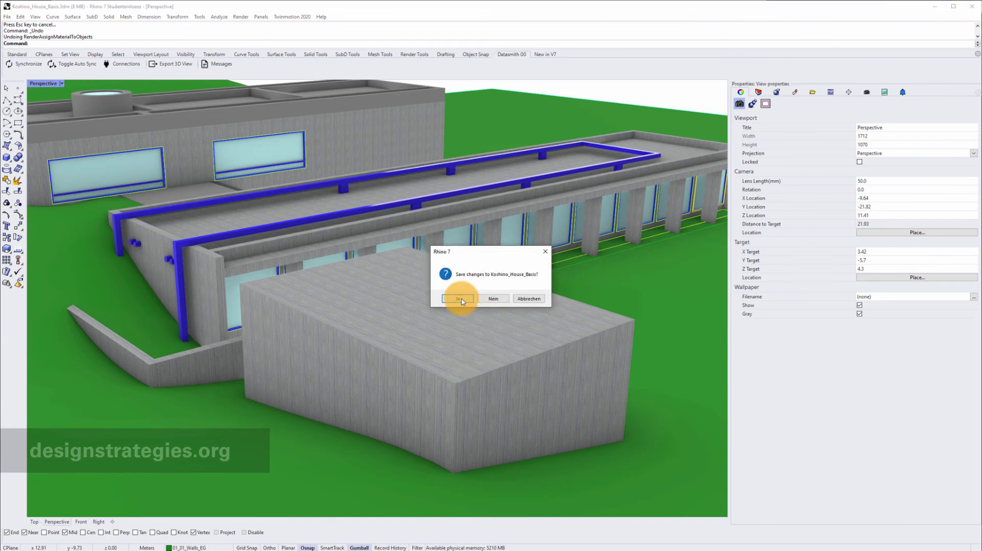
{"action": "left_click", "coordinate": [491, 300]}
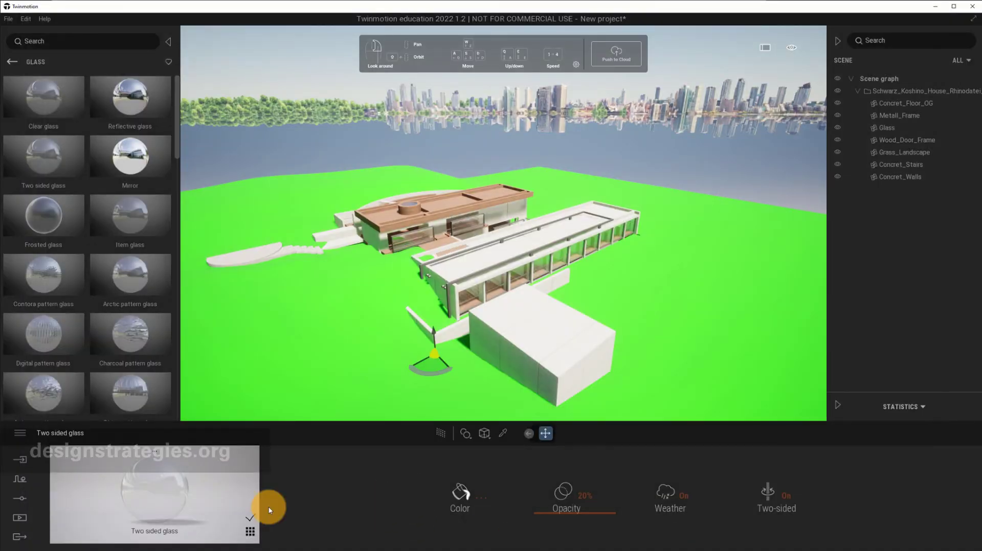
Open the Direct Link settings of the imported Rhino file and check the sources available for the link
{"action": "left_click", "coordinate": [24, 460]}
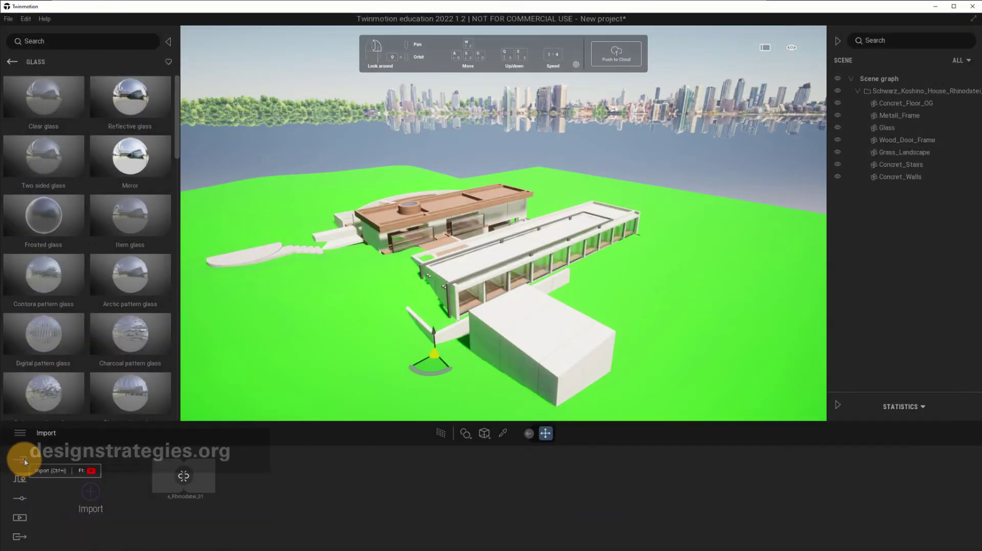
{"action": "left_click", "coordinate": [175, 491]}
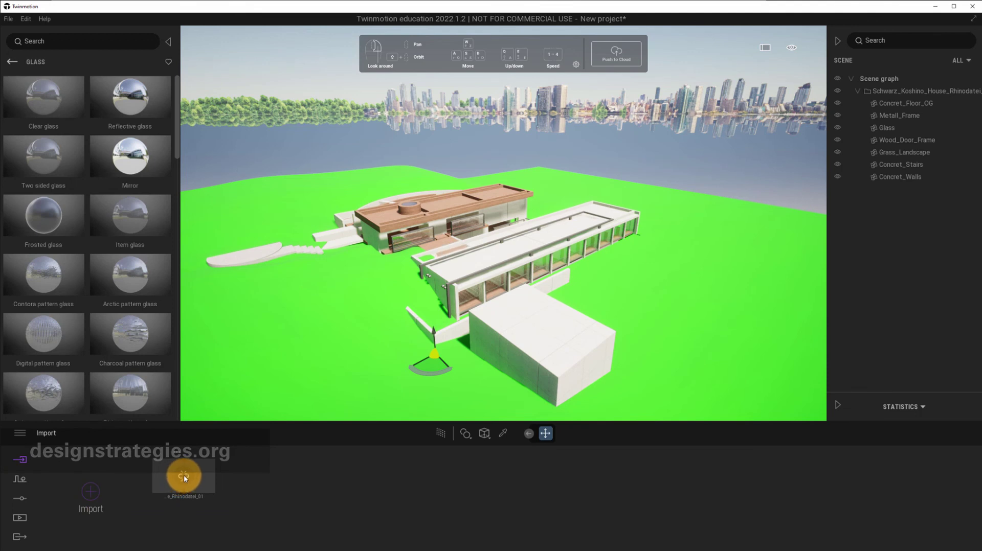
{"action": "right_click", "coordinate": [180, 457]}
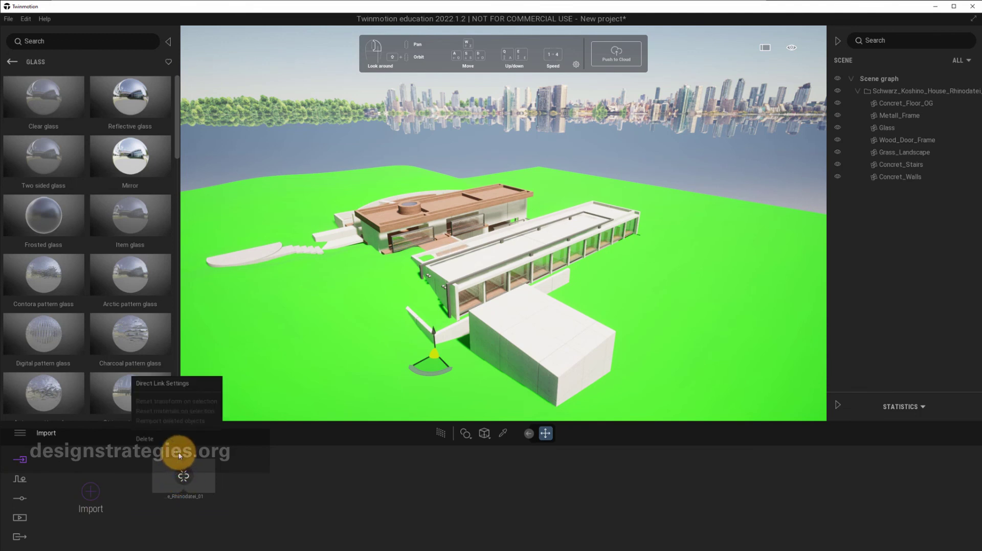
{"action": "left_click", "coordinate": [169, 384]}
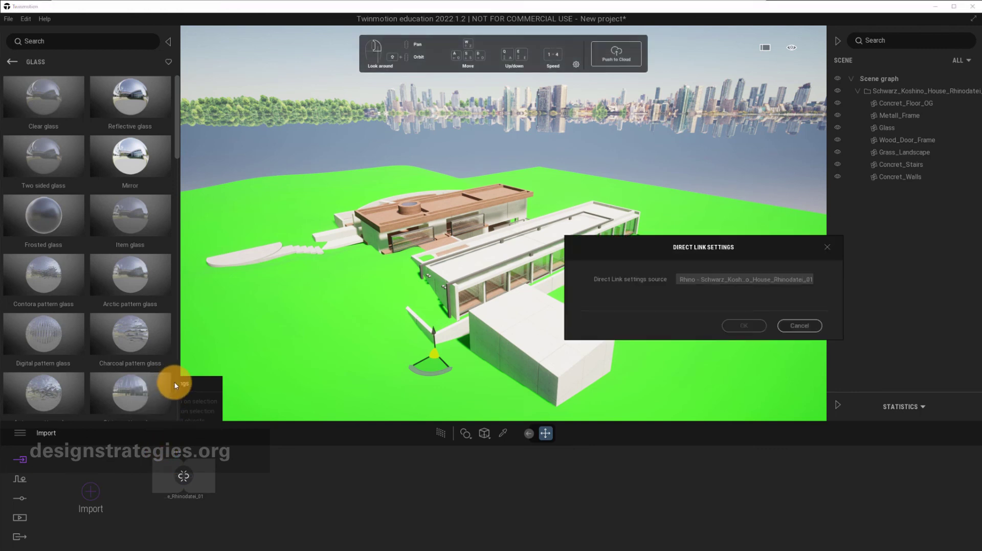
{"action": "left_click", "coordinate": [688, 274]}
Switch to Rhino and reopen the recent file Koshino_House_Basis
{"action": "left_click", "coordinate": [685, 540]}
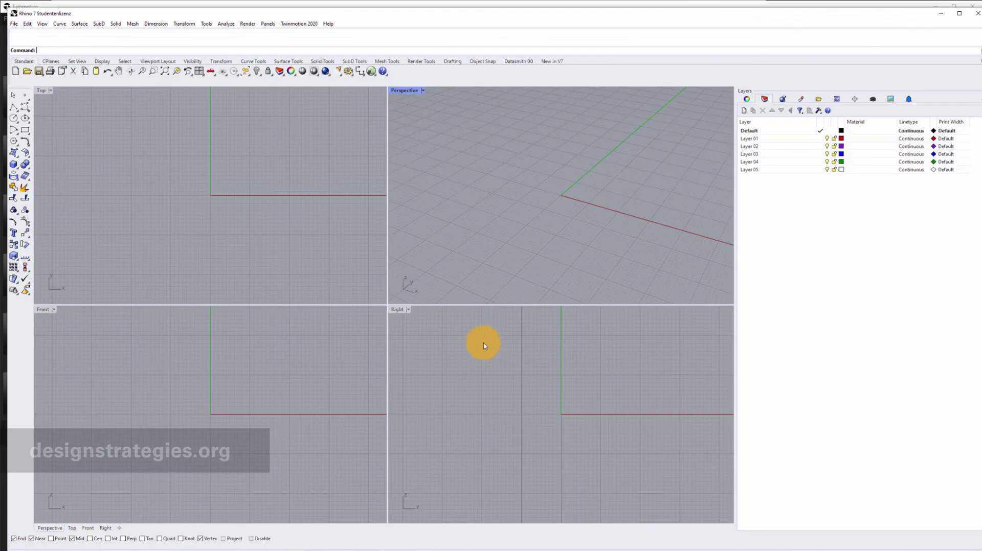
{"action": "left_click", "coordinate": [14, 24]}
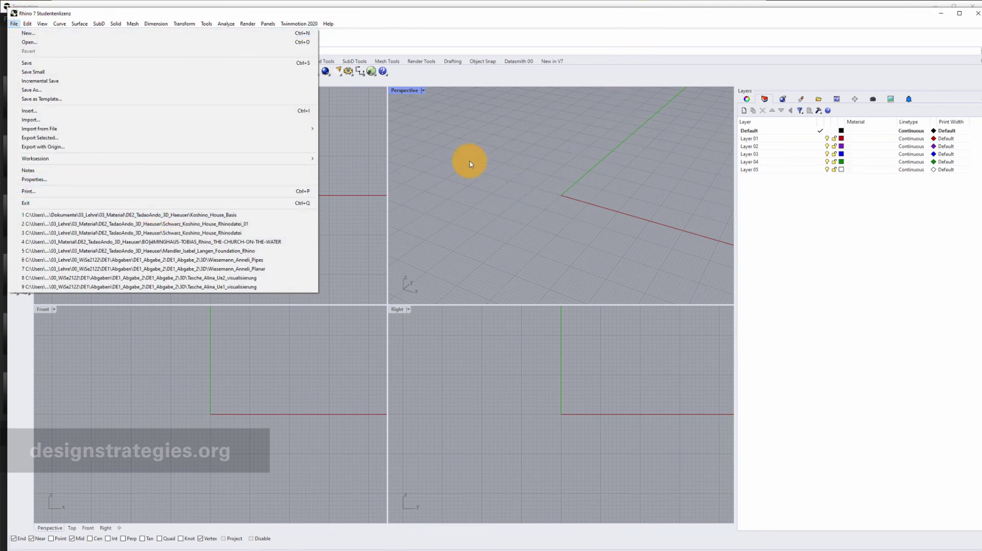
{"action": "left_click", "coordinate": [232, 218]}
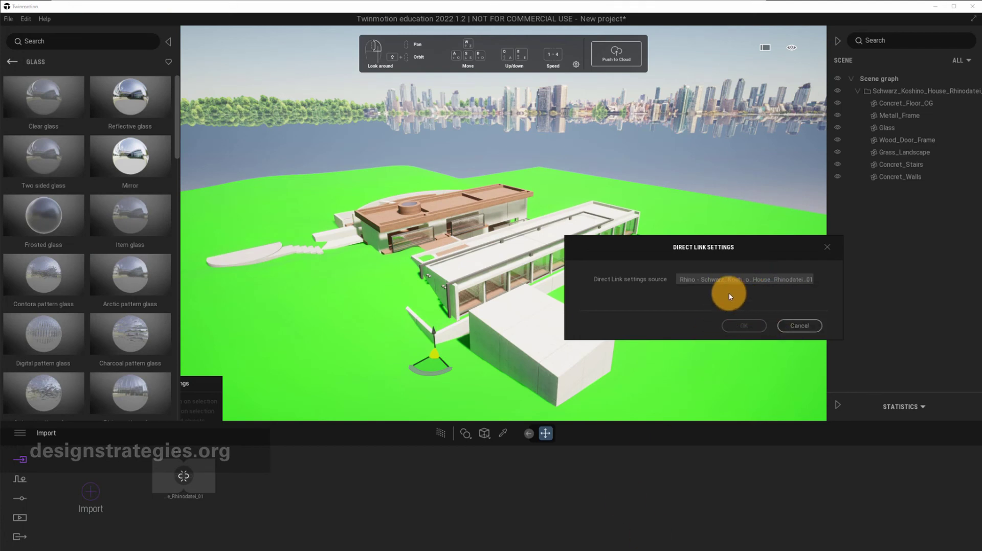
Reopen the imported file's Direct Link settings and set the source to Rhino - Koshino_House_Basis, keeping Collapse by material
{"action": "left_click", "coordinate": [826, 247]}
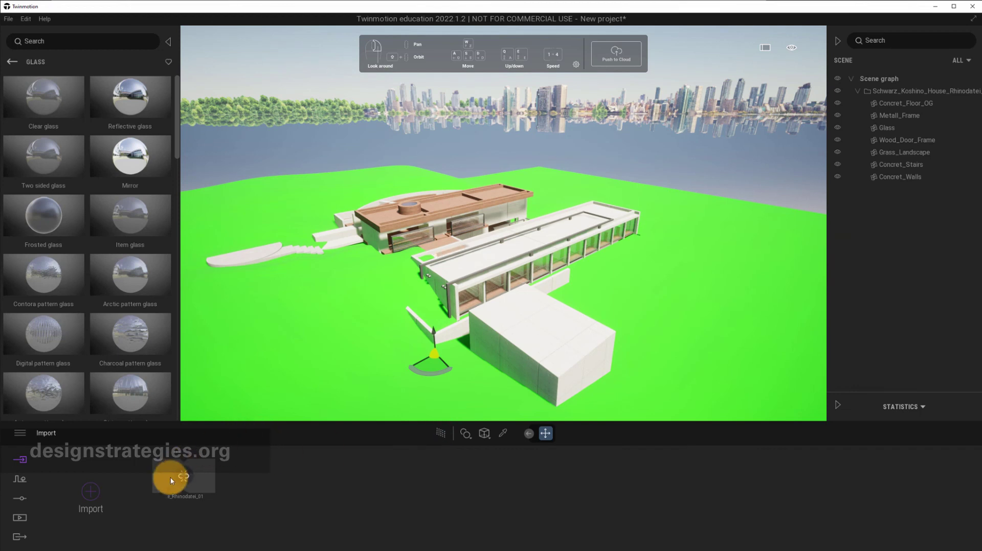
{"action": "right_click", "coordinate": [183, 468]}
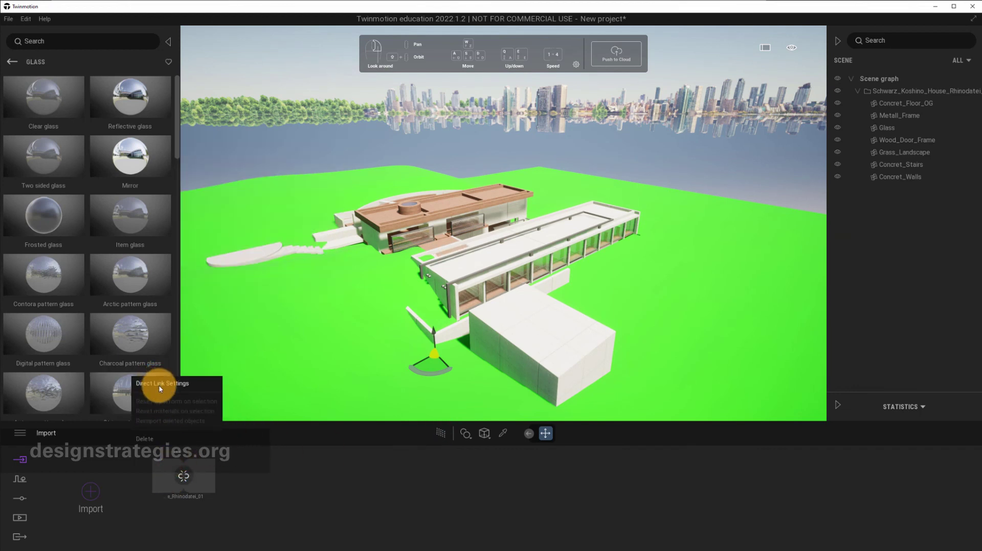
{"action": "left_click", "coordinate": [156, 383]}
{"action": "left_click", "coordinate": [708, 280]}
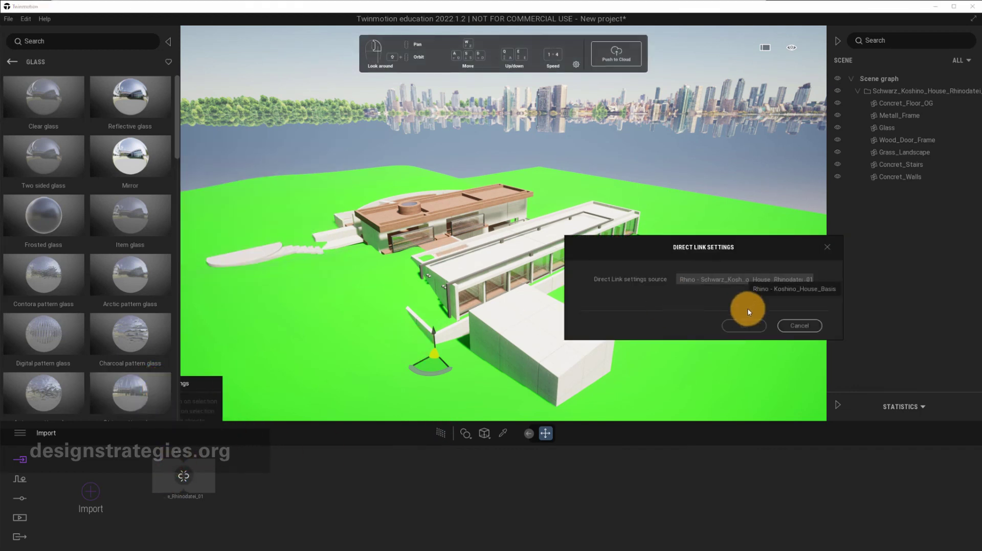
{"action": "left_click", "coordinate": [798, 287]}
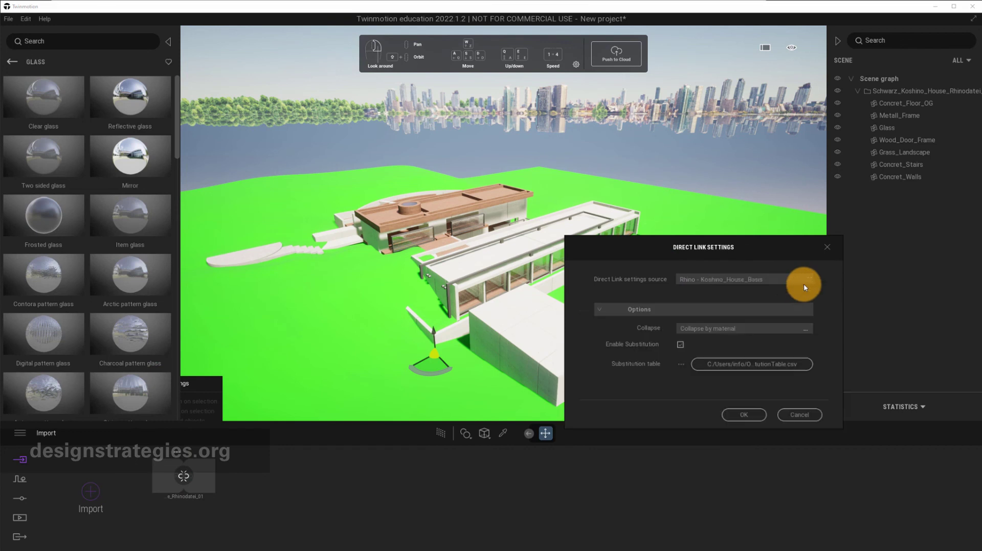
{"action": "left_click", "coordinate": [748, 415]}
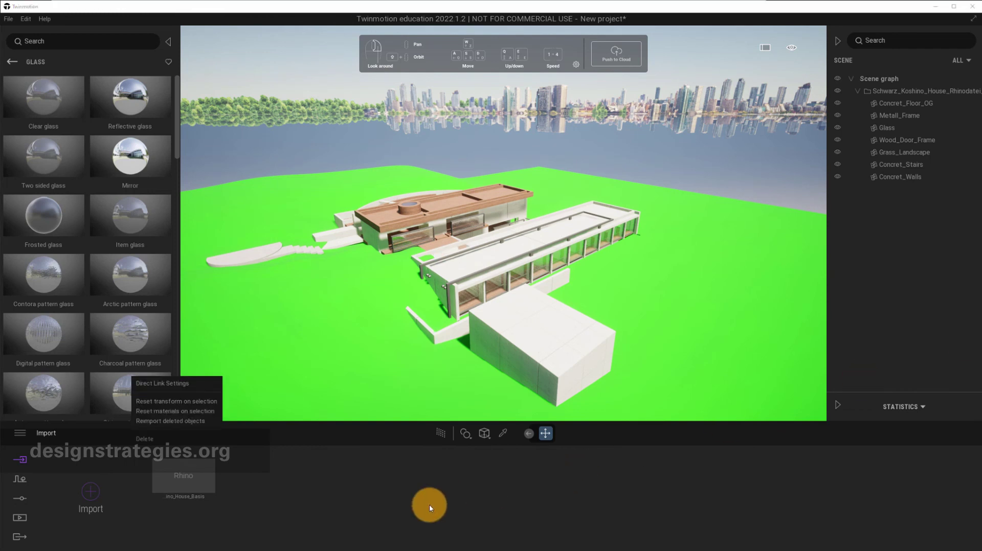
{"action": "left_click", "coordinate": [255, 474]}
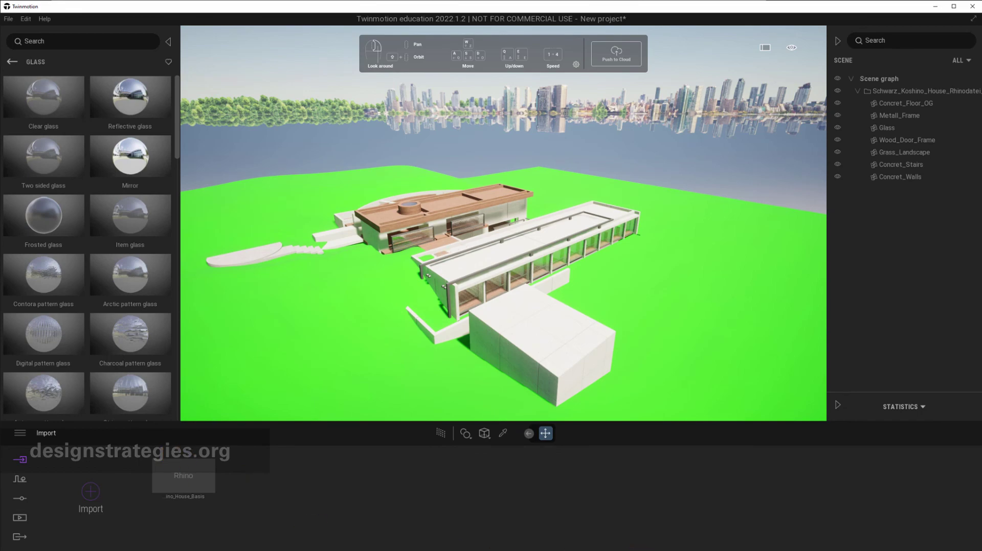
Switch to Rhino and close its window with the Koshino_House_Basis model
{"action": "left_click", "coordinate": [701, 550]}
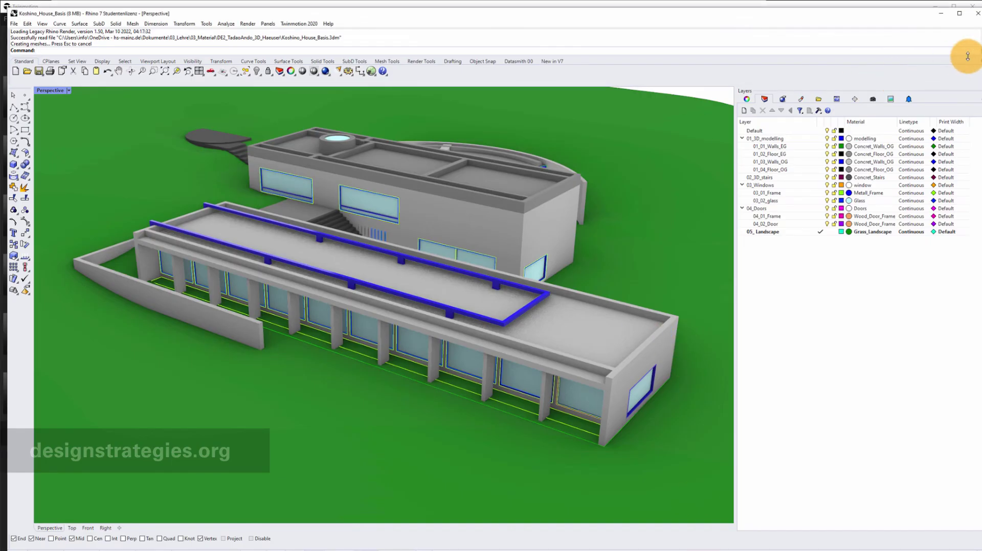
{"action": "left_click", "coordinate": [976, 13]}
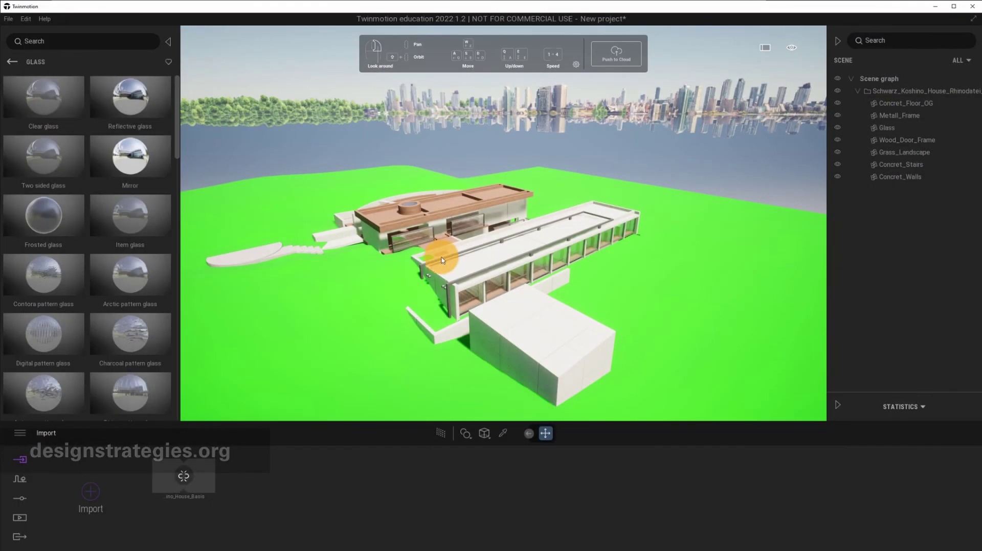